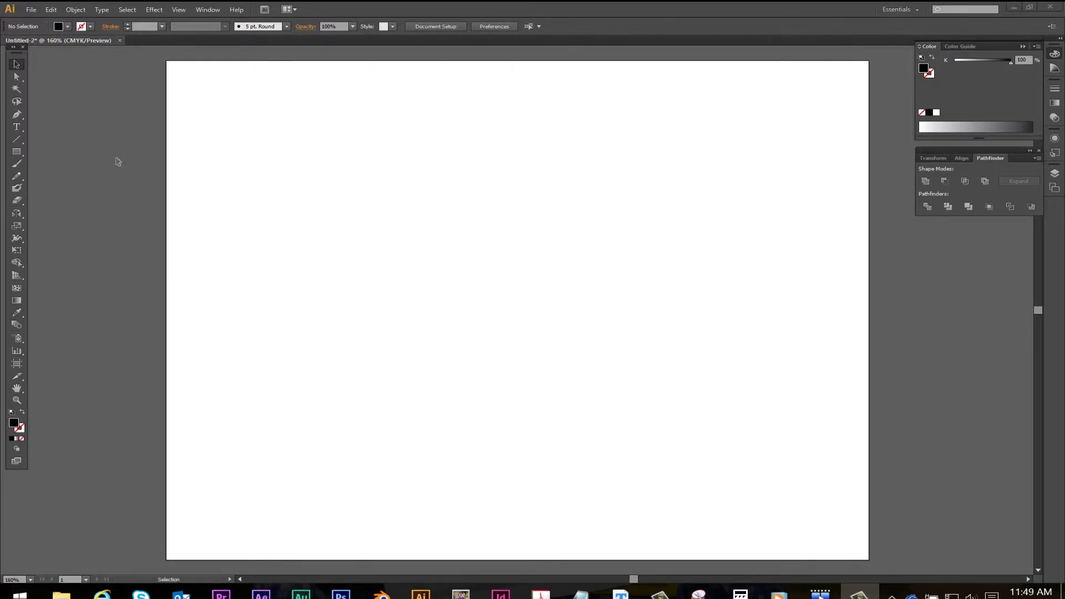
# Step: Place the bloch-hannah-pointe-shoes-e ballet photo on the artboard
pyautogui.click(31, 10)
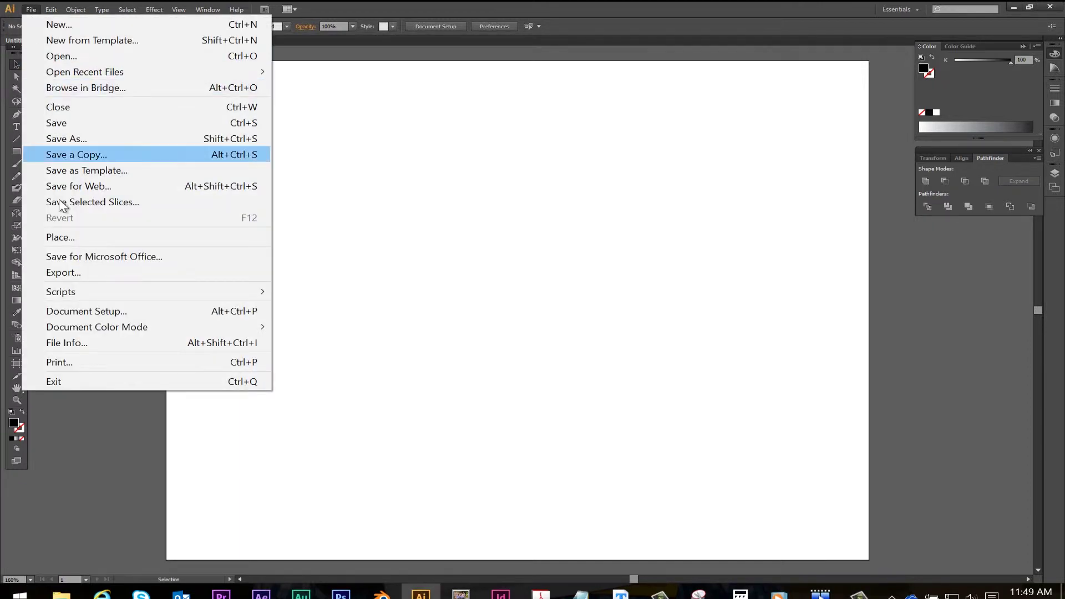
pyautogui.click(87, 238)
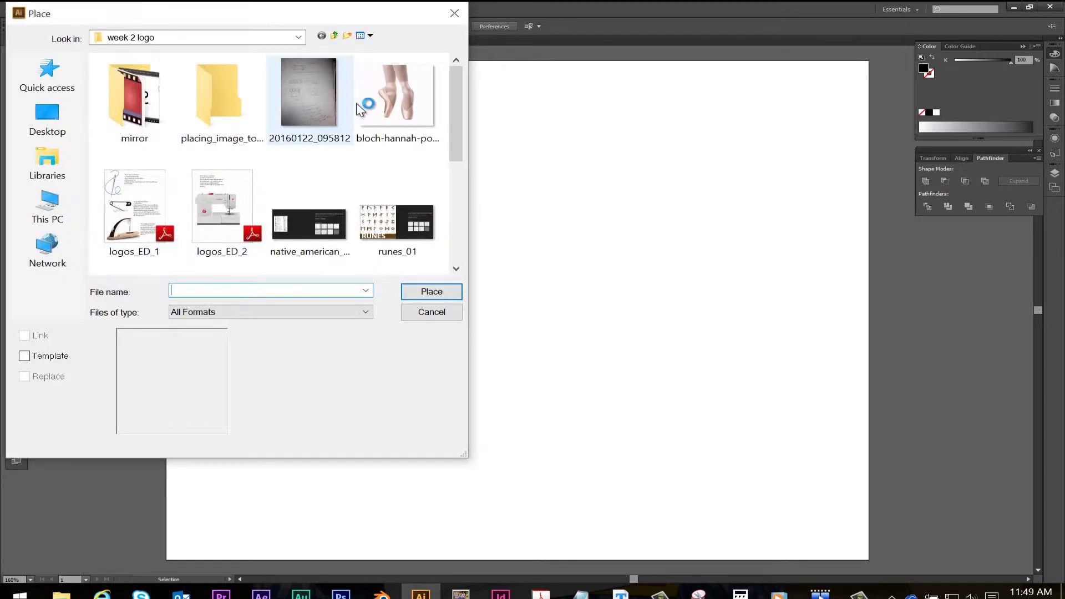
pyautogui.click(382, 108)
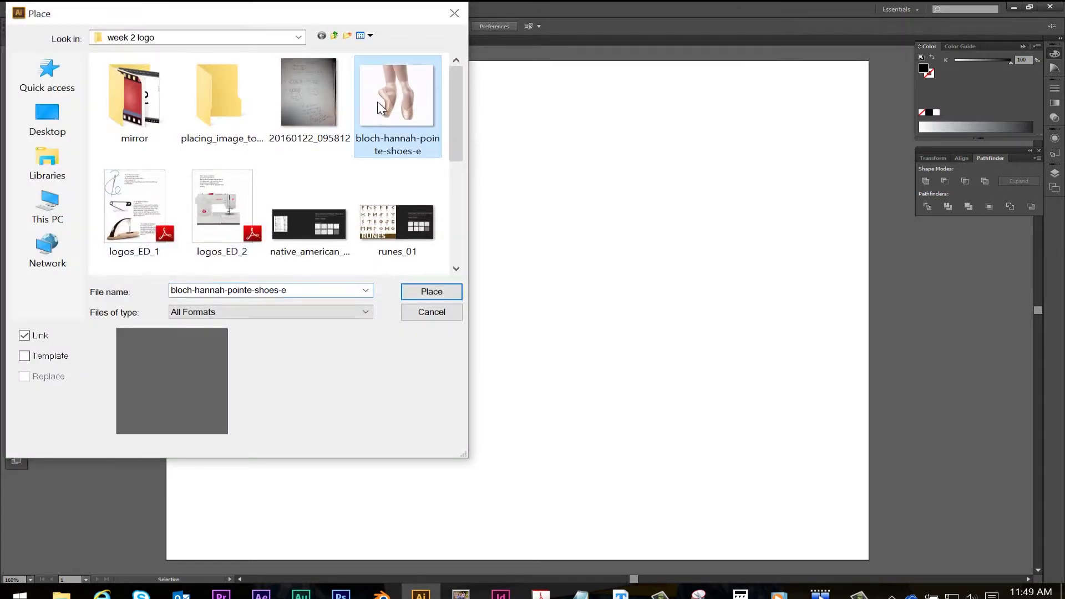
pyautogui.click(423, 292)
# Step: Reselect the placed photo and lock it with Object > Lock > Selection
pyautogui.click(222, 257)
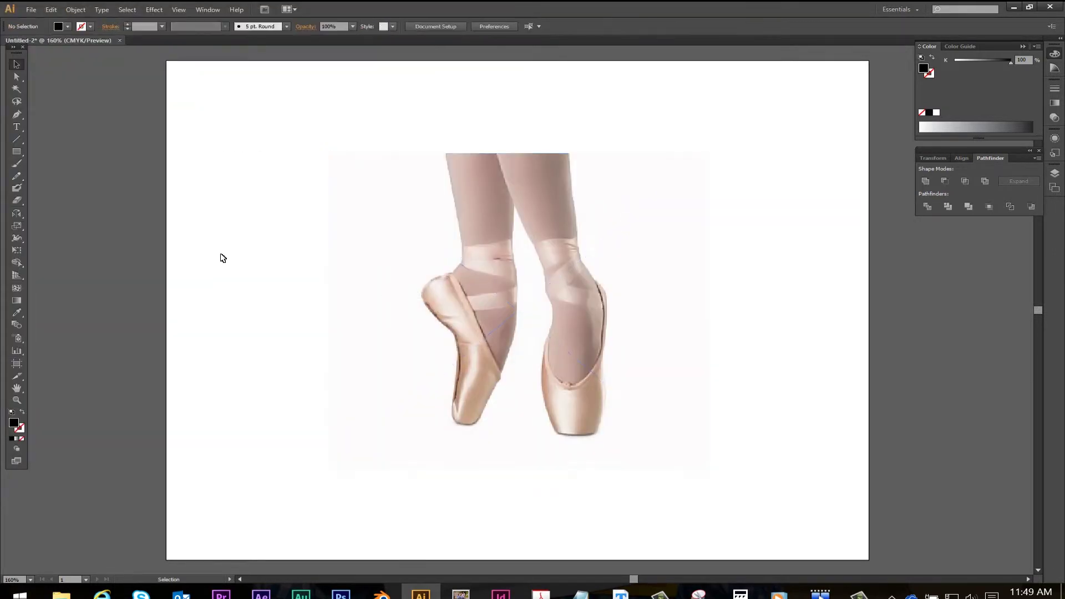
pyautogui.click(456, 249)
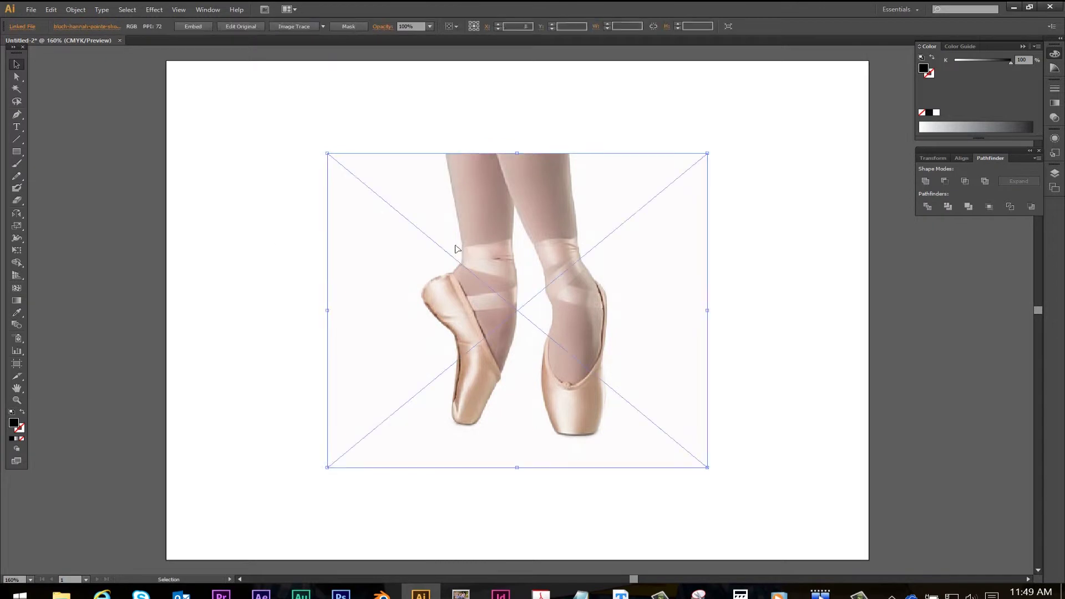
pyautogui.click(76, 10)
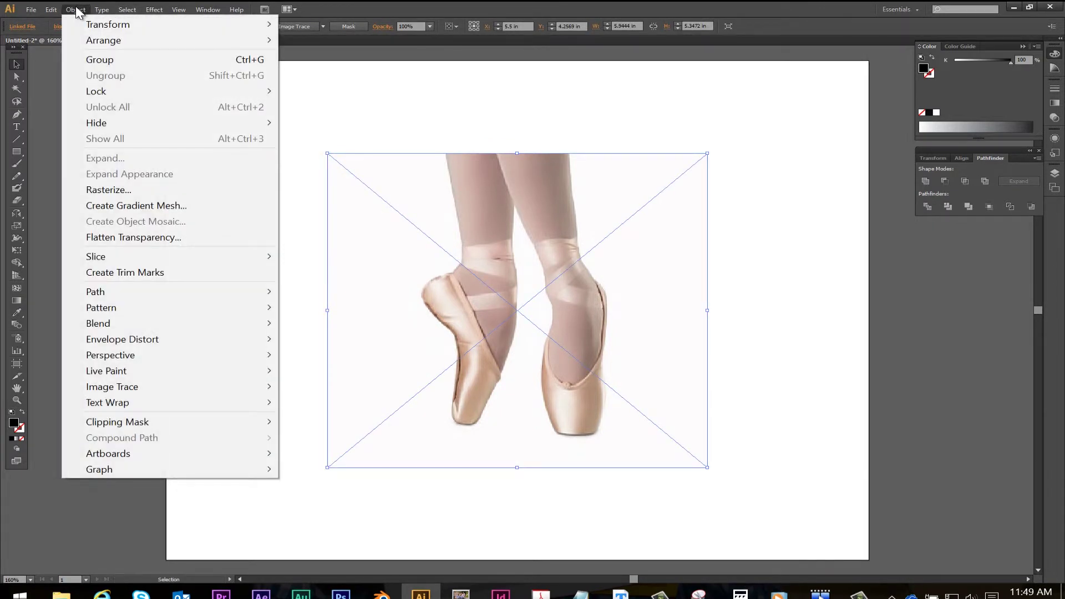
pyautogui.moveTo(136, 96)
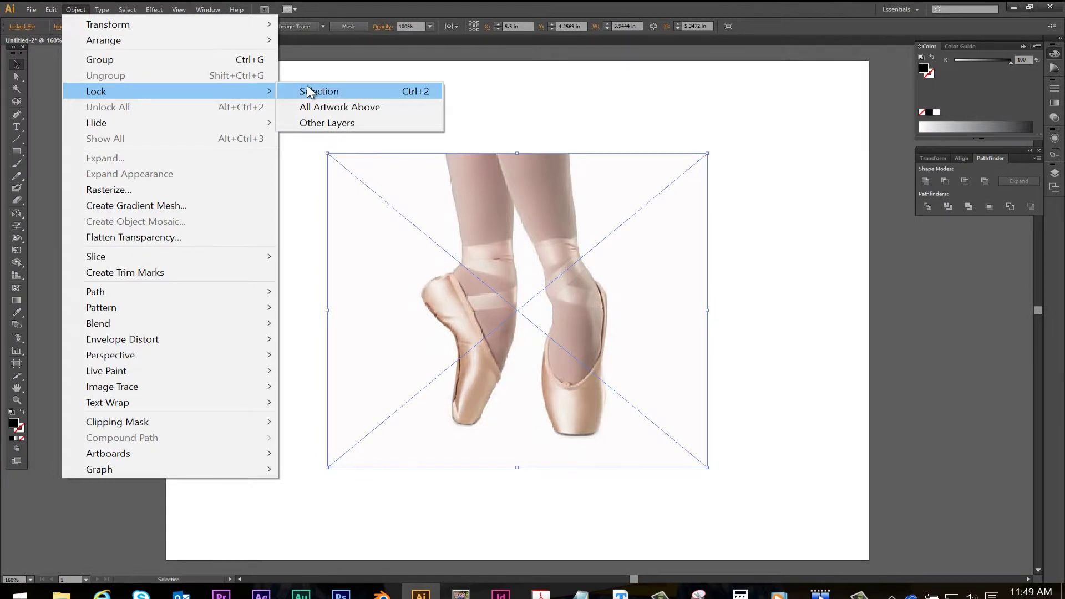
pyautogui.click(348, 90)
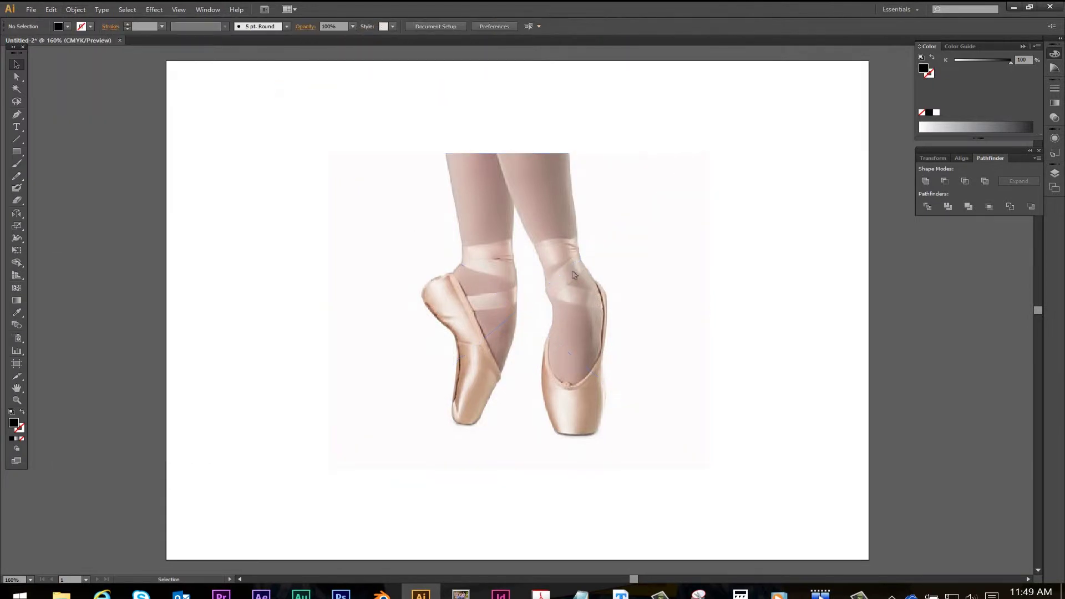
# Step: Add a new layer, then rename Layer 1 to 'shoes' and Layer 2 to 'logo'
pyautogui.click(1055, 176)
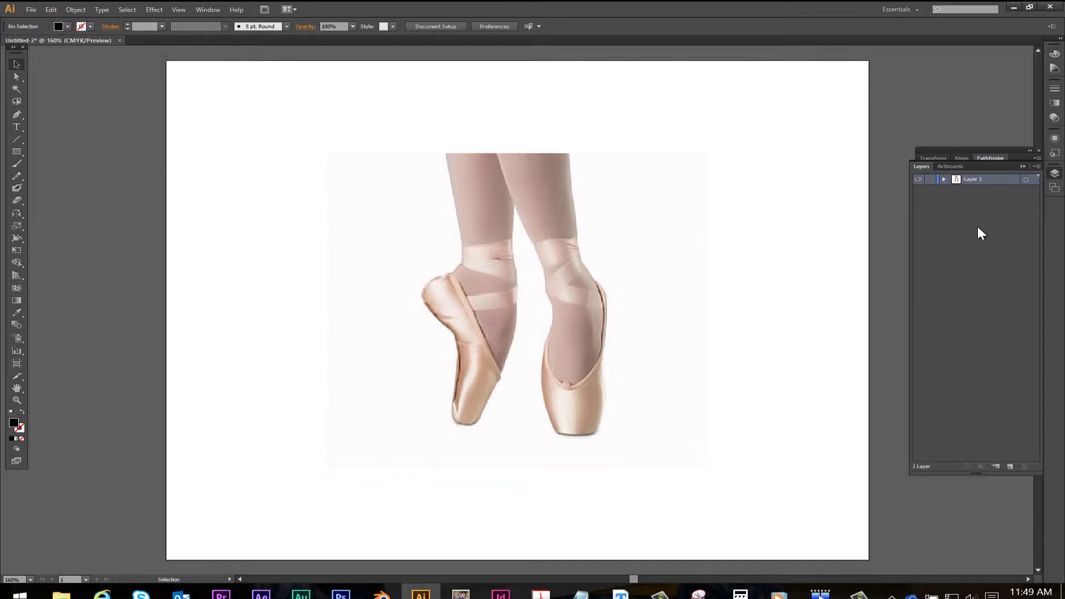
pyautogui.click(1010, 466)
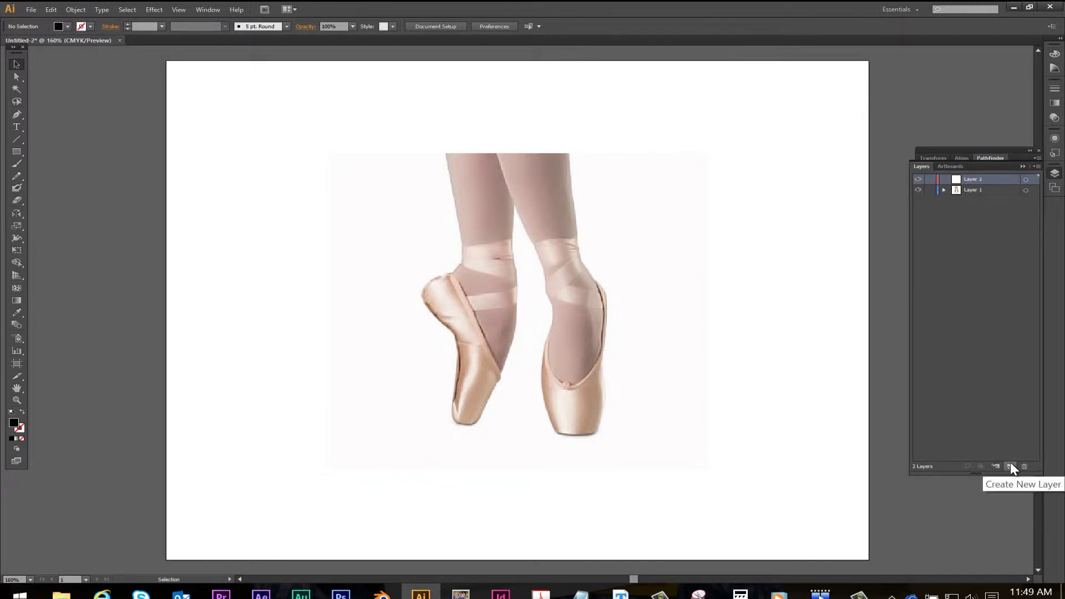
pyautogui.doubleClick(973, 190)
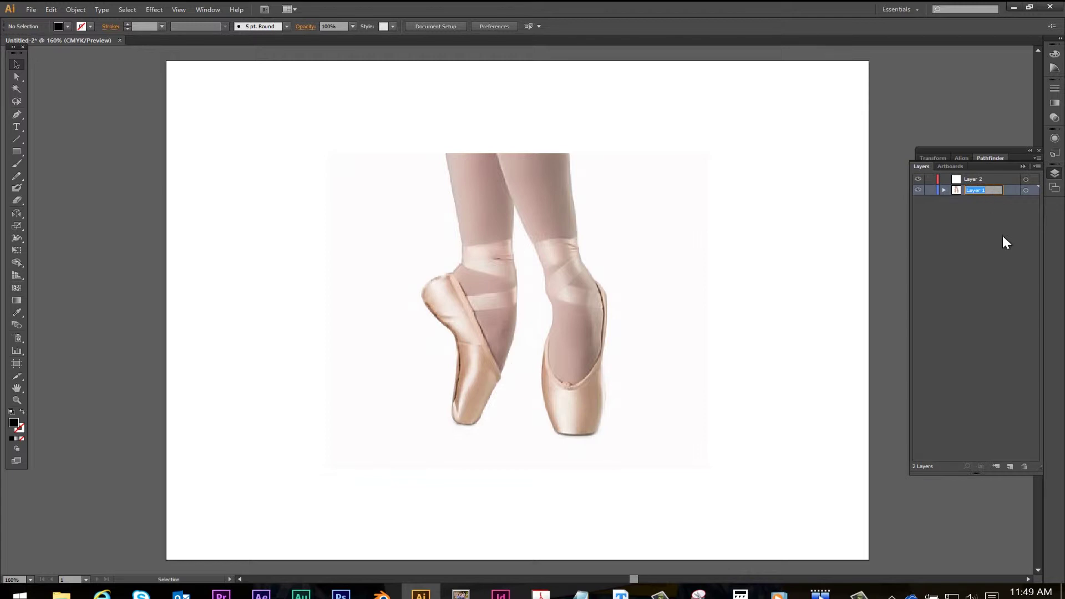
pyautogui.write('shoes')
pyautogui.press('Return')
pyautogui.click(978, 180)
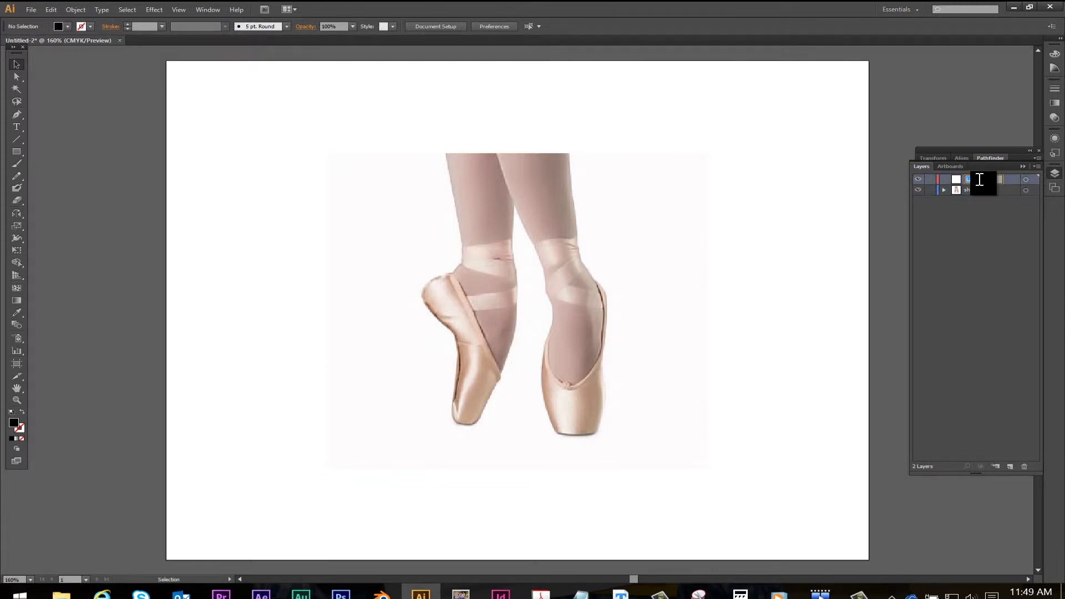
pyautogui.press('Return')
# Step: Pick the Paintbrush tool with the 5 pt. Flat brush from the Brushes panel
pyautogui.click(19, 164)
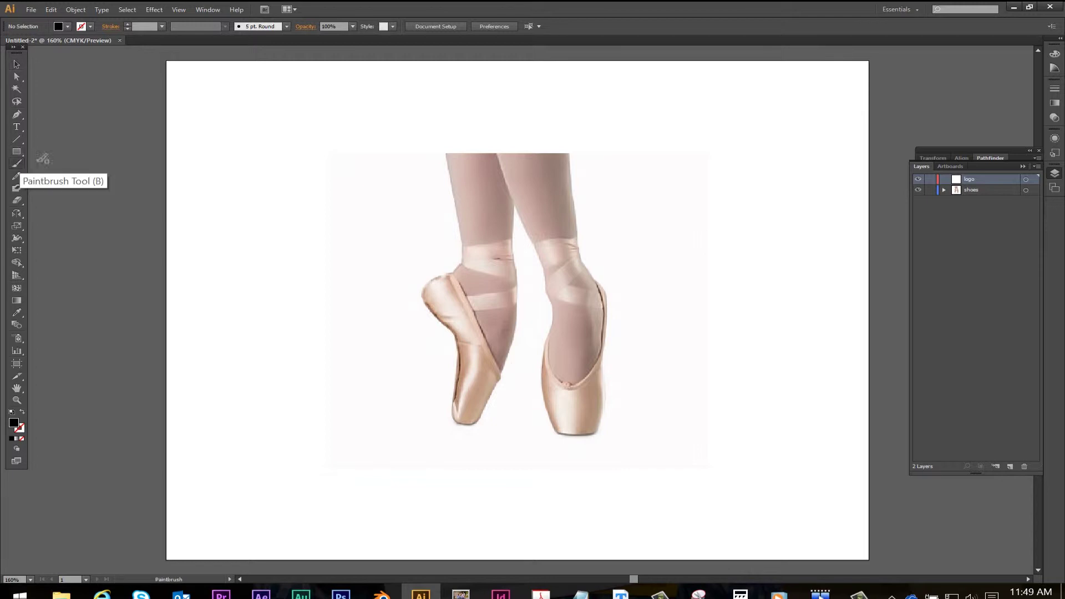
pyautogui.click(209, 10)
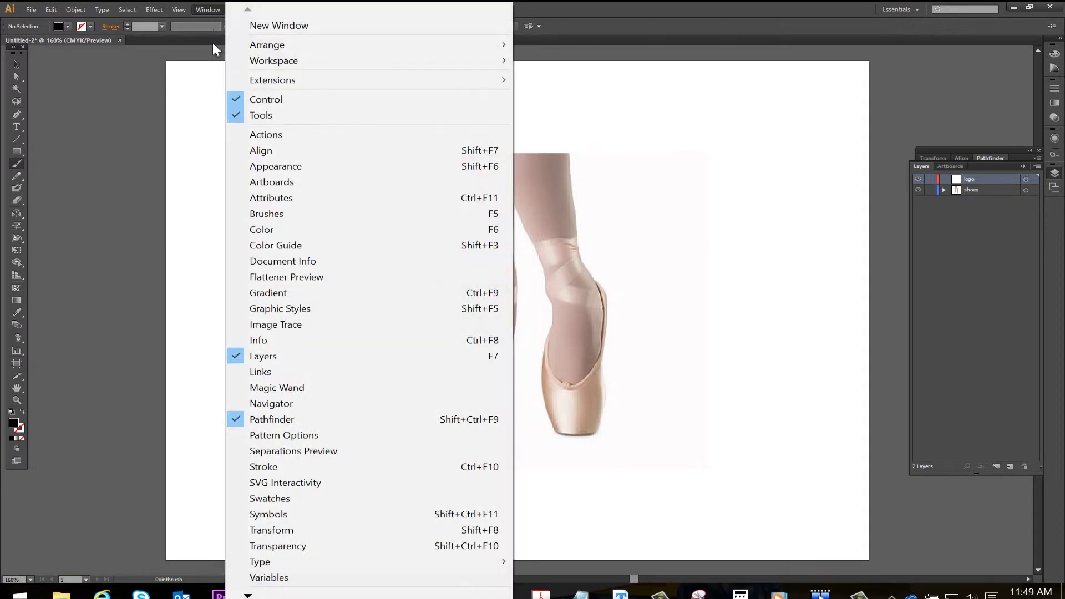
pyautogui.click(286, 215)
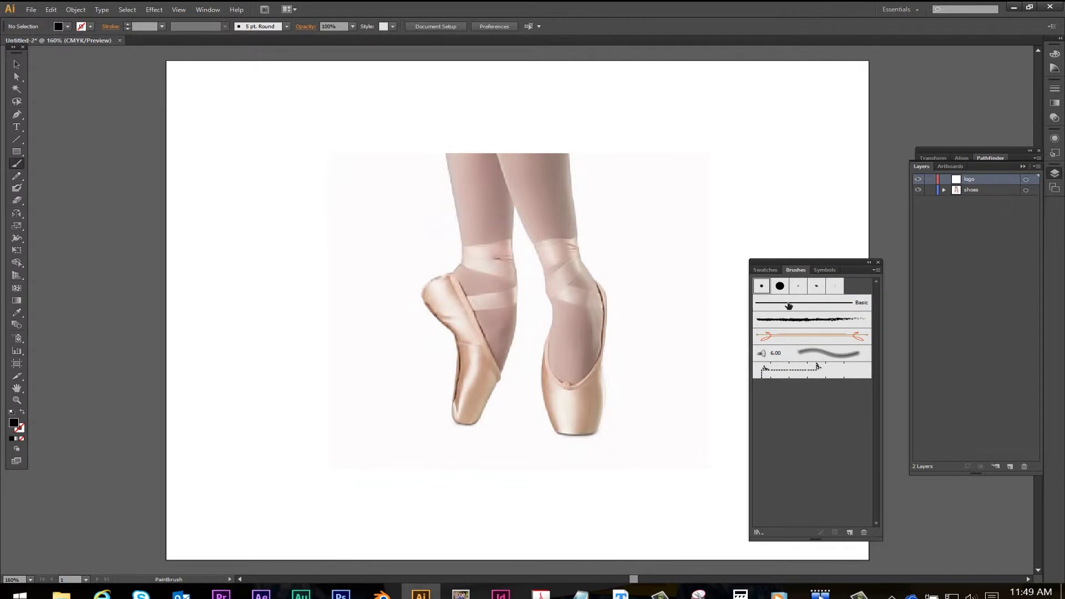
pyautogui.click(837, 286)
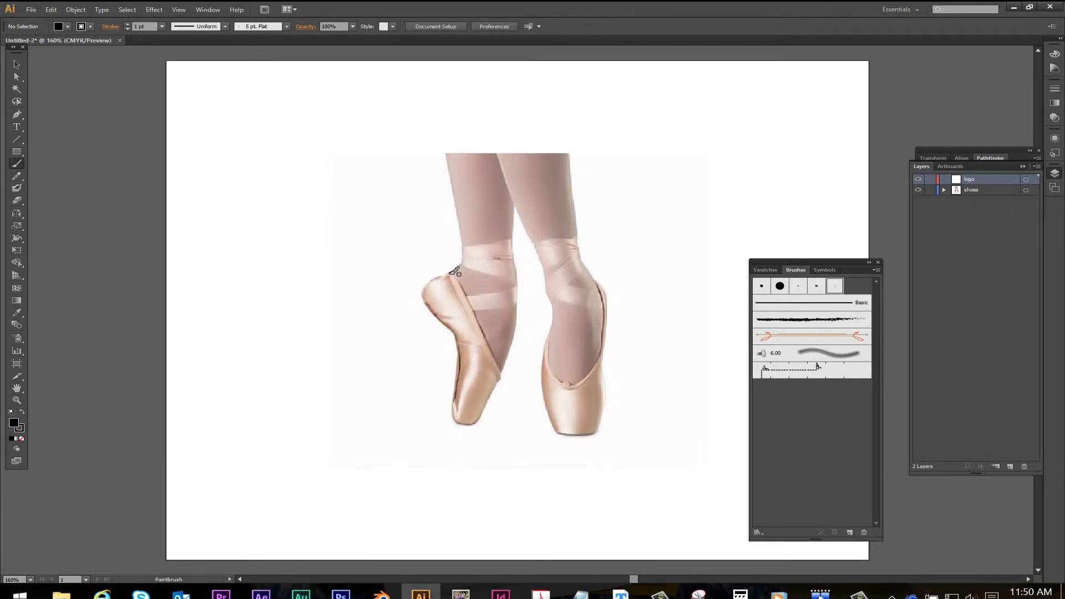
# Step: Paint strokes along the left shoe's heel edge and inner edge toward the toe
pyautogui.moveTo(449, 273)
pyautogui.mouseDown()
pyautogui.moveTo(424, 305)
pyautogui.moveTo(458, 353)
pyautogui.moveTo(458, 427)
pyautogui.moveTo(474, 428)
pyautogui.moveTo(514, 374)
pyautogui.mouseUp()
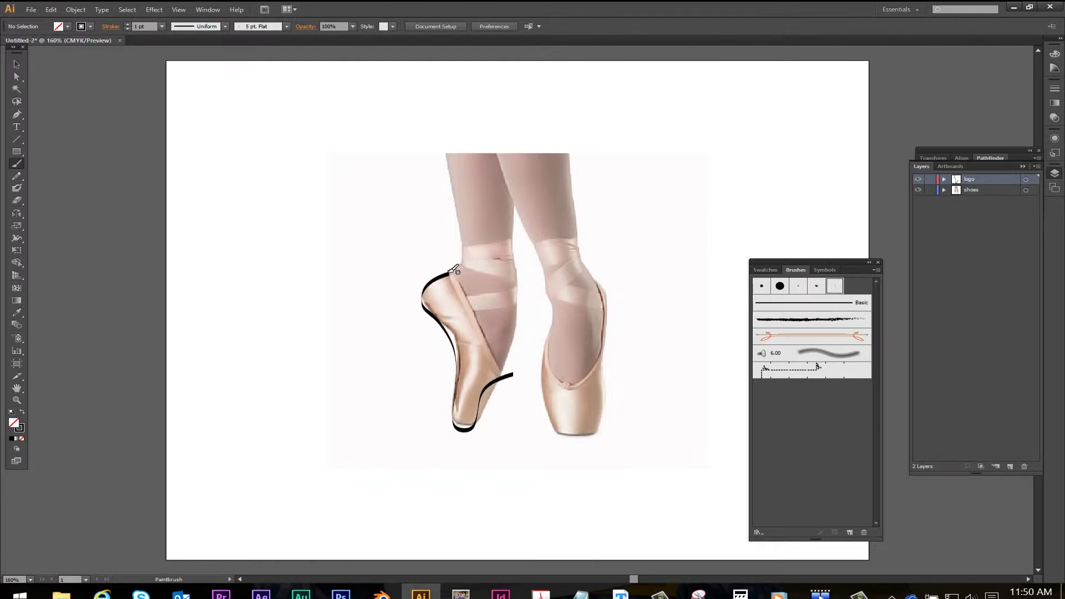
pyautogui.moveTo(450, 272); pyautogui.dragTo(506, 370)
pyautogui.click(17, 78)
# Step: Zoom in on the left shoe, then lock and hide the shoes layer
pyautogui.click(17, 400)
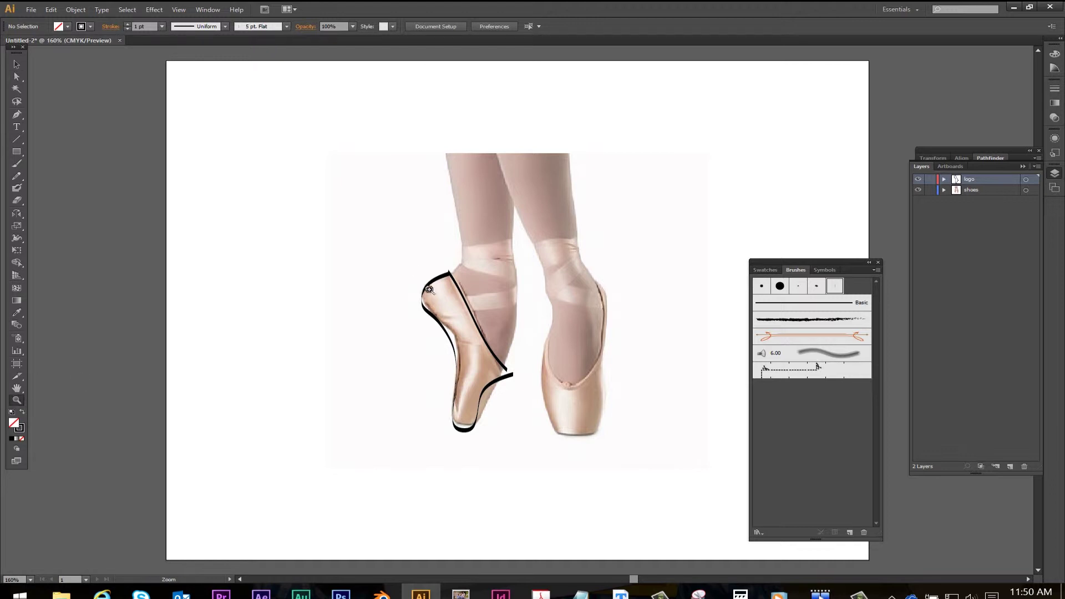
pyautogui.moveTo(392, 256); pyautogui.dragTo(634, 448)
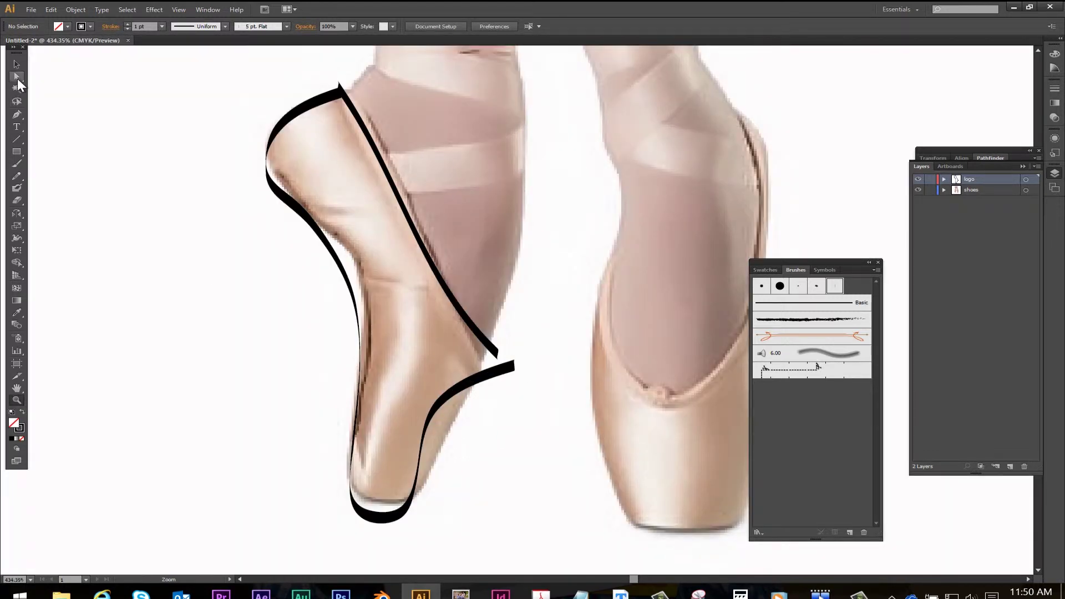
pyautogui.click(17, 77)
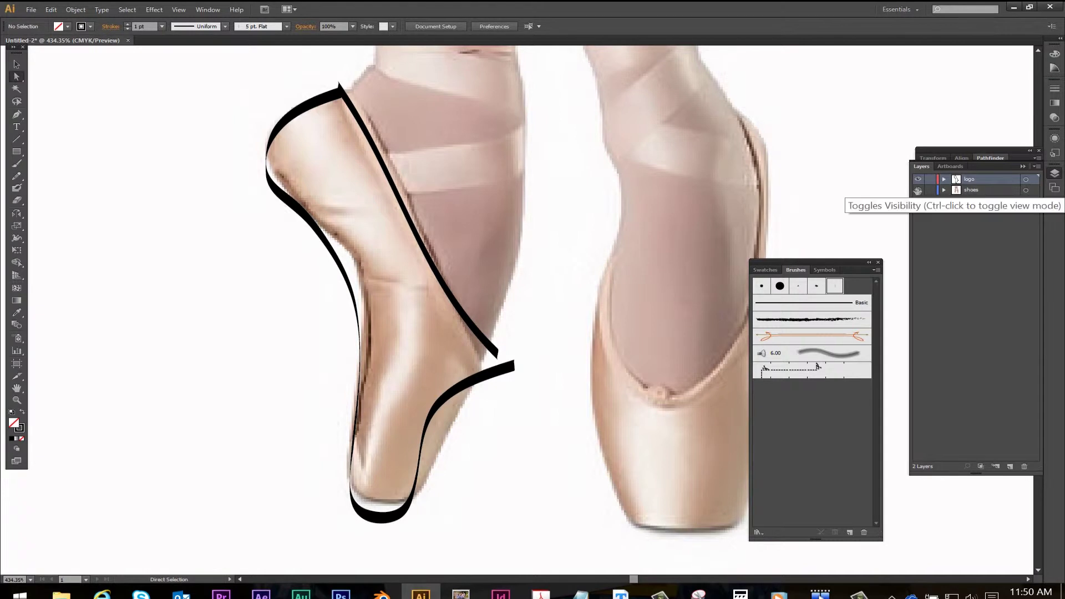
pyautogui.click(930, 190)
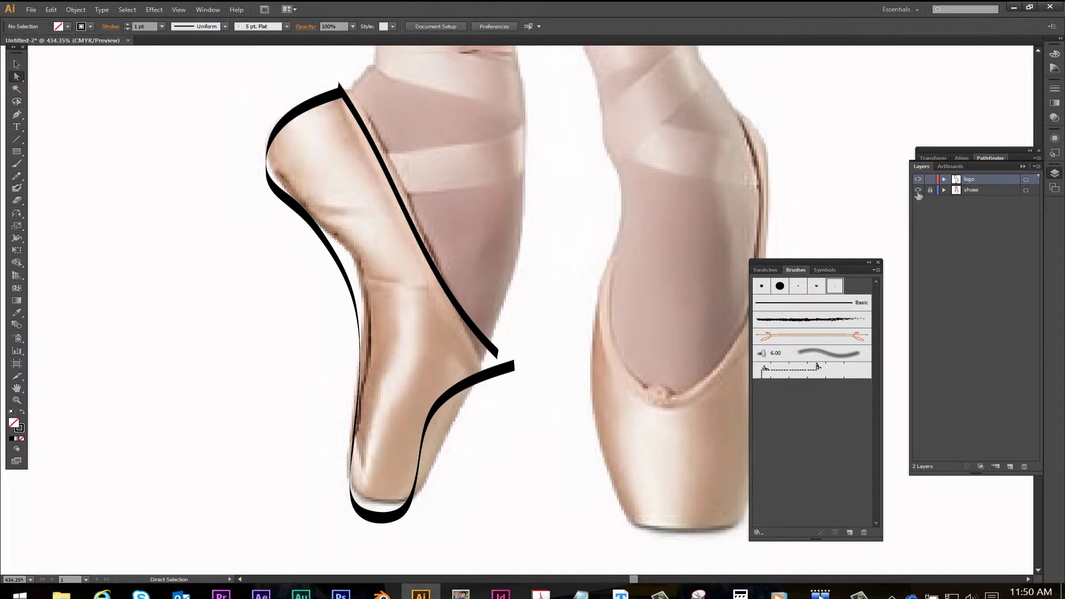
pyautogui.click(918, 190)
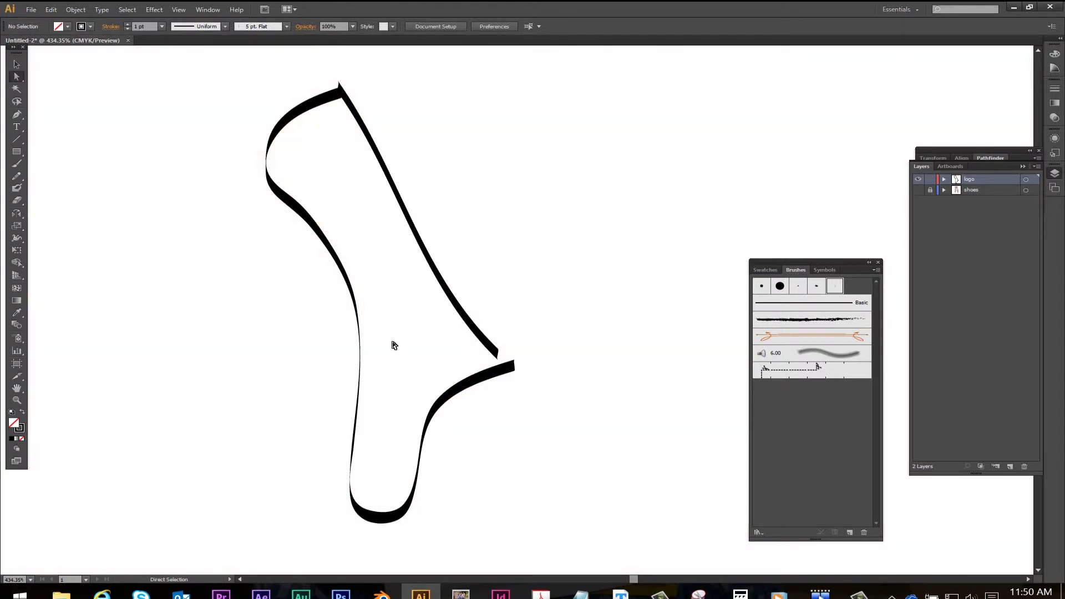
# Step: Select the diagonal stroke's bottom anchor, show the photo, and drag its handle to curve the stroke
pyautogui.click(419, 237)
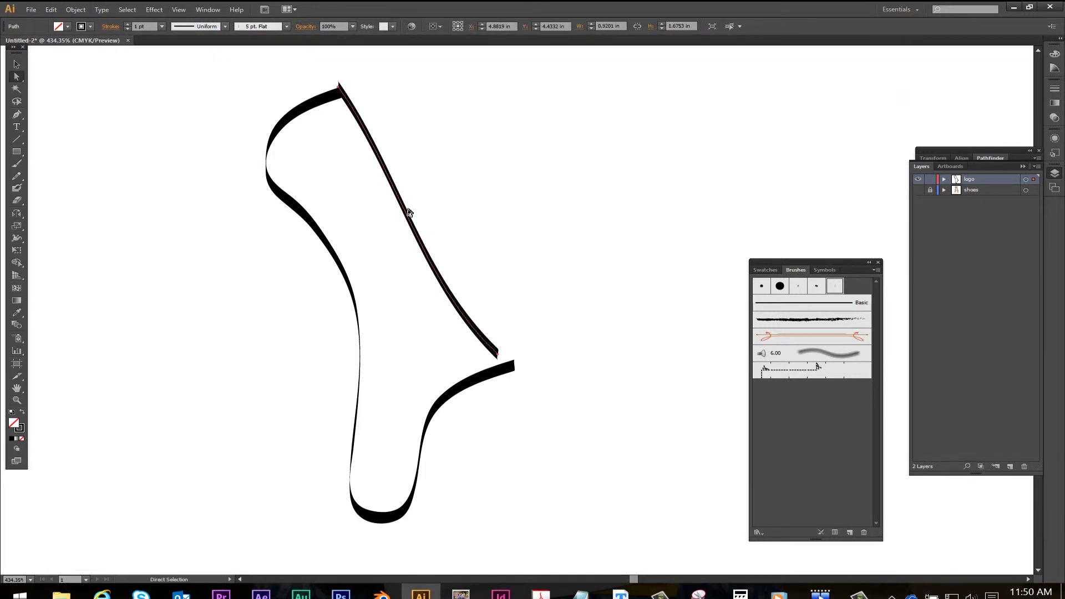
pyautogui.click(498, 355)
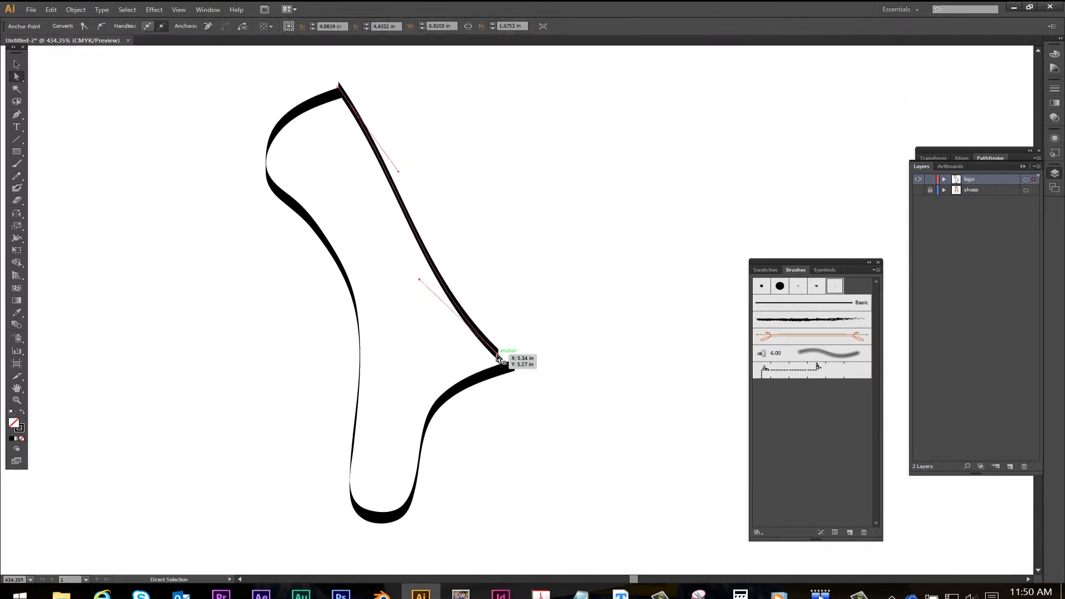
pyautogui.click(918, 190)
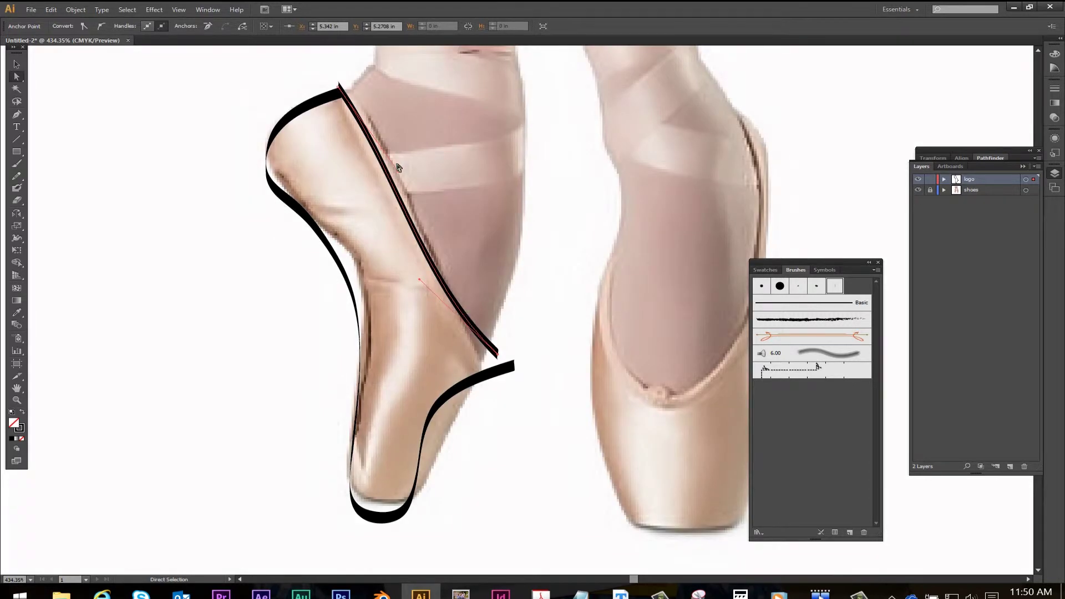
pyautogui.moveTo(398, 175); pyautogui.dragTo(424, 167)
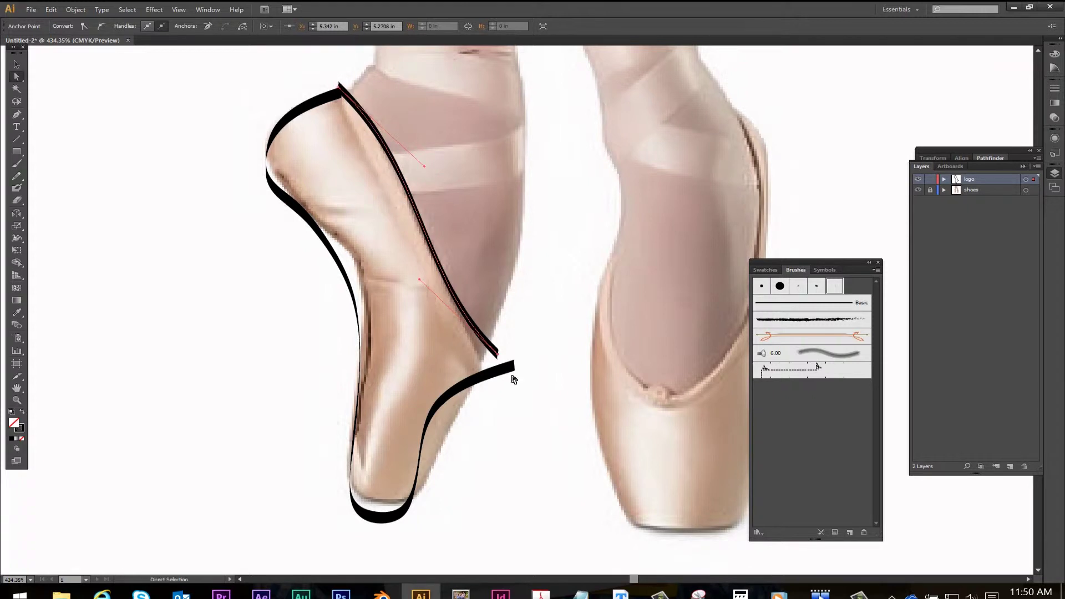
# Step: Move the bottom anchor down, reshape the left-edge curve, and nudge the outline's bottom anchor upward
pyautogui.moveTo(497, 357); pyautogui.dragTo(510, 366)
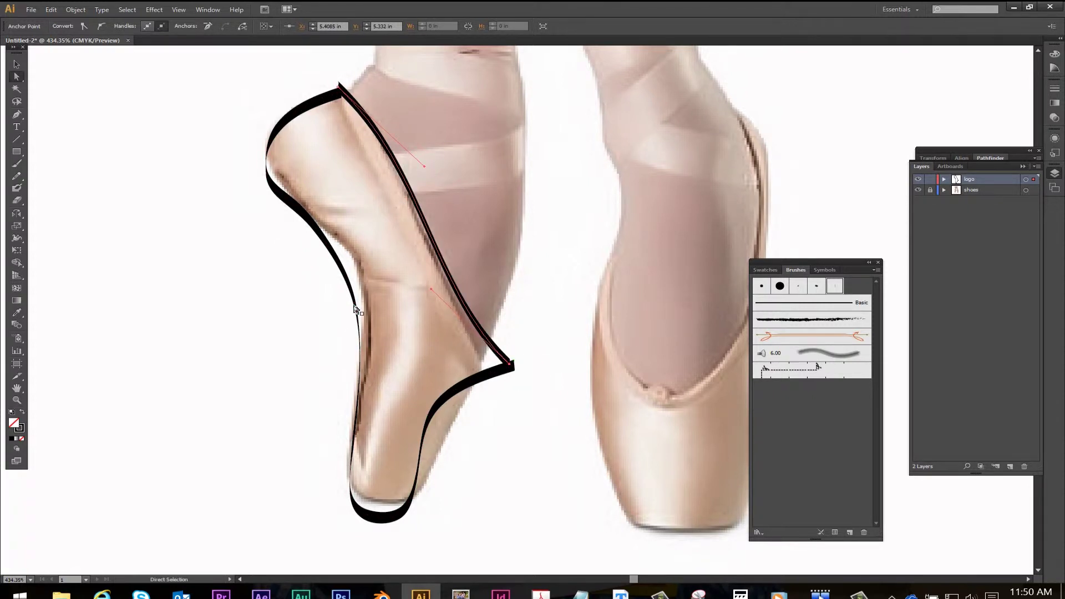
pyautogui.click(358, 309)
pyautogui.moveTo(342, 265)
pyautogui.mouseDown()
pyautogui.moveTo(373, 263)
pyautogui.moveTo(398, 319)
pyautogui.moveTo(385, 307)
pyautogui.mouseUp()
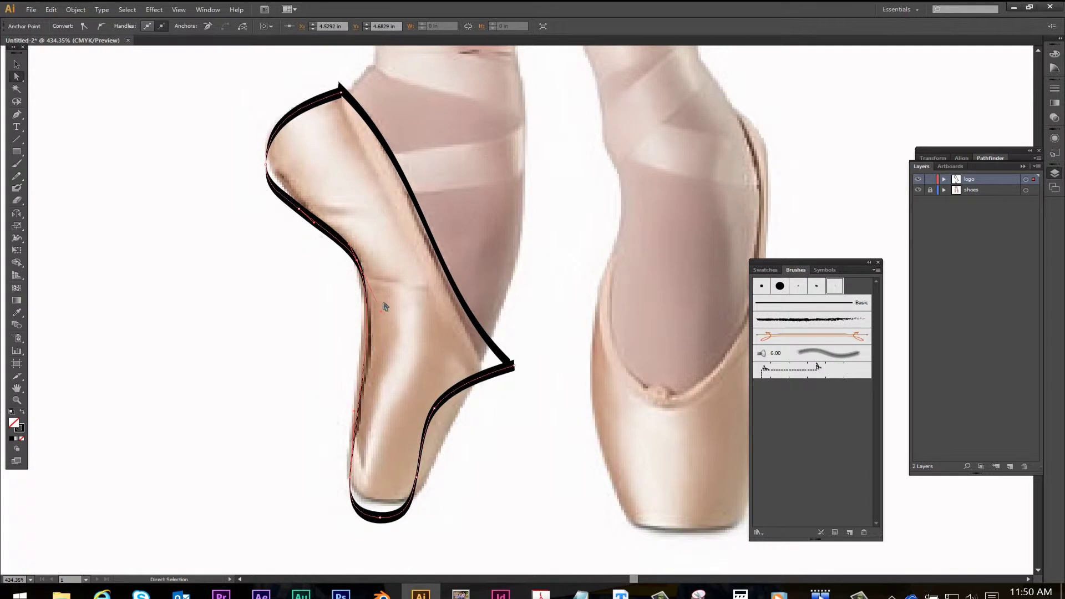
pyautogui.moveTo(380, 518); pyautogui.dragTo(346, 467)
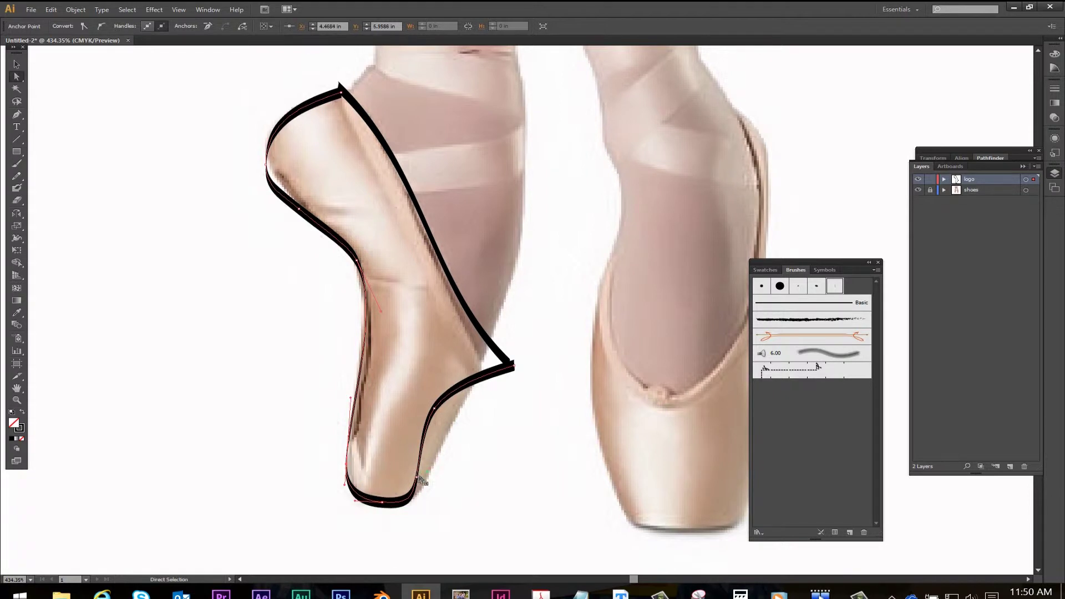
# Step: Reshape the lower toe curve onto the shoe edge and move the heel-tip anchor left
pyautogui.moveTo(419, 481); pyautogui.dragTo(427, 480)
pyautogui.click(436, 404)
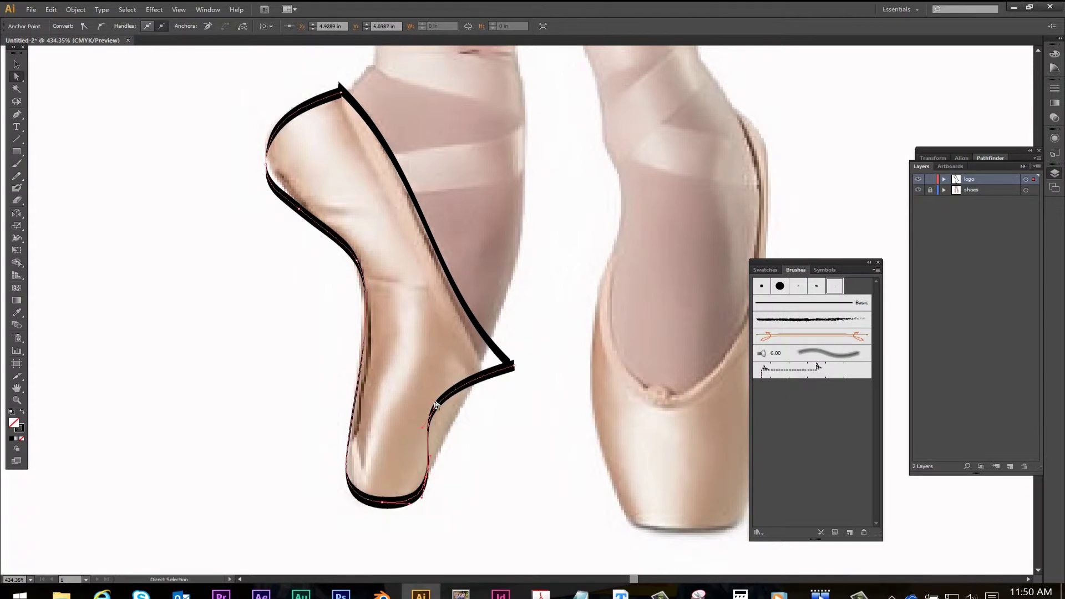
pyautogui.moveTo(433, 411); pyautogui.dragTo(485, 435)
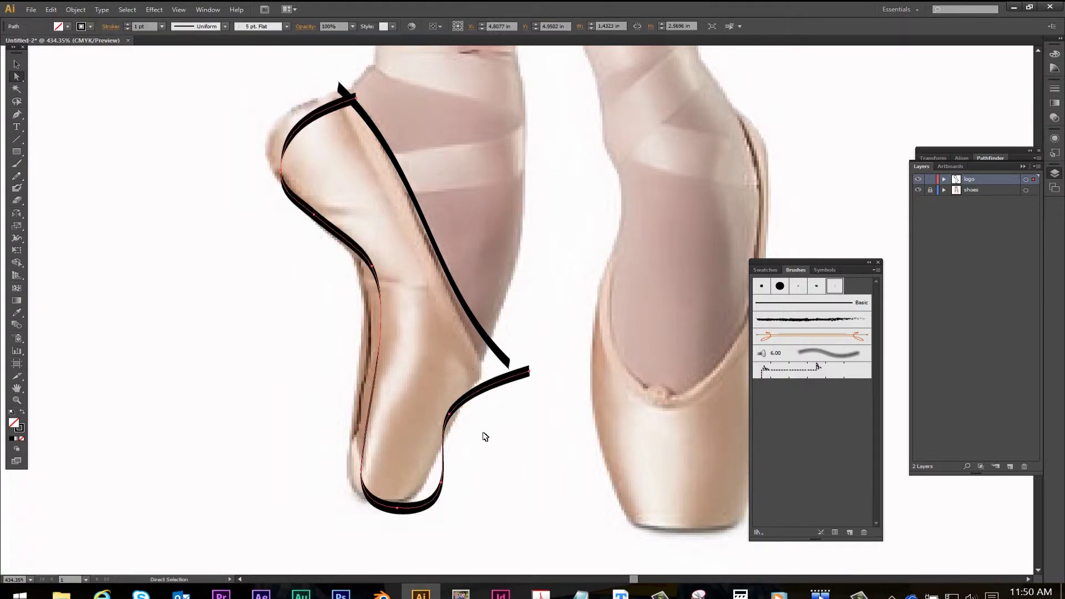
pyautogui.press('v')
pyautogui.press('a')
pyautogui.click(435, 409)
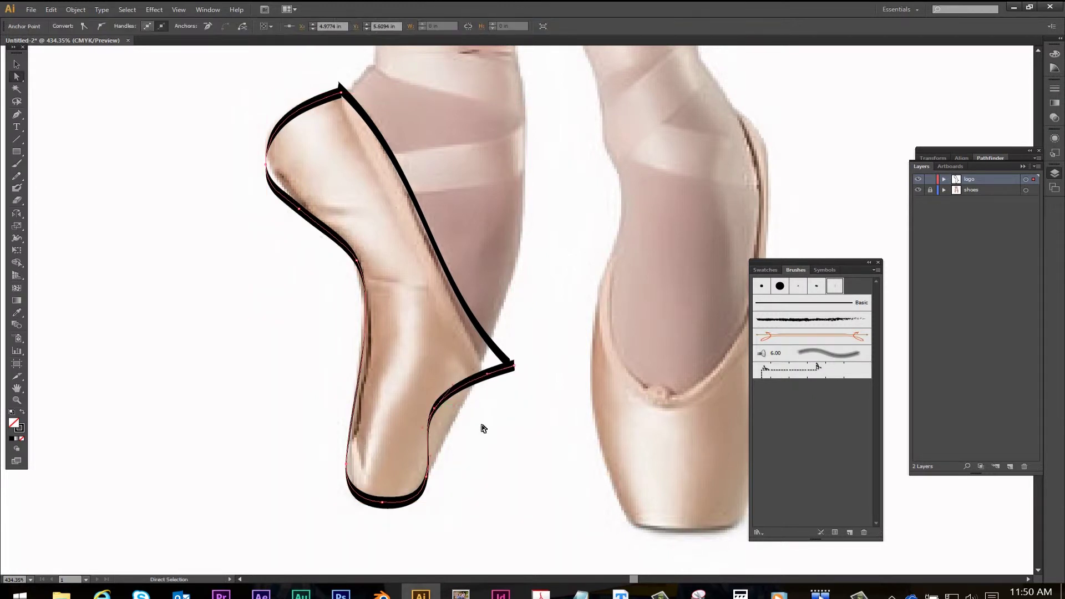
pyautogui.moveTo(435, 410); pyautogui.dragTo(453, 426)
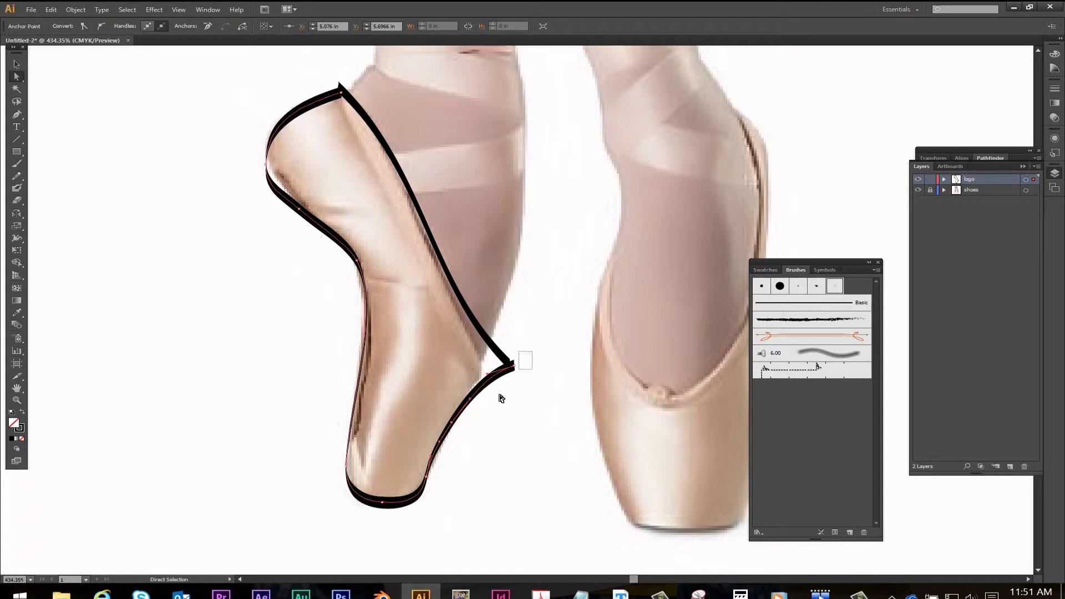
pyautogui.hotkey('ctrl', 'a')
pyautogui.moveTo(514, 369); pyautogui.dragTo(486, 373)
# Step: Deselect the outline, hide and reshow the shoes photo to check it, and pan to the ankle
pyautogui.click(508, 421)
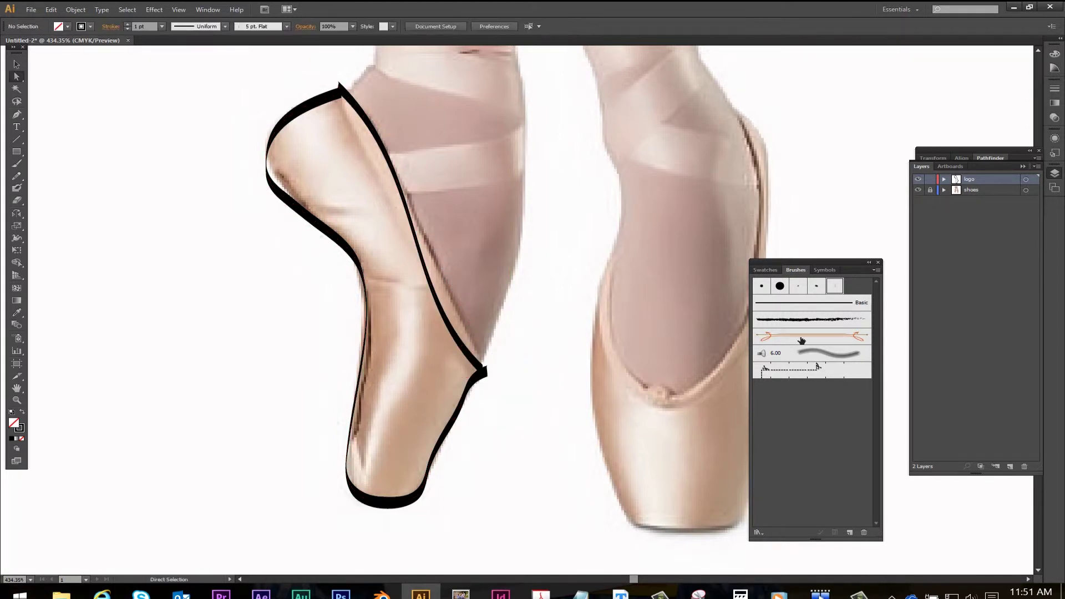
pyautogui.click(918, 191)
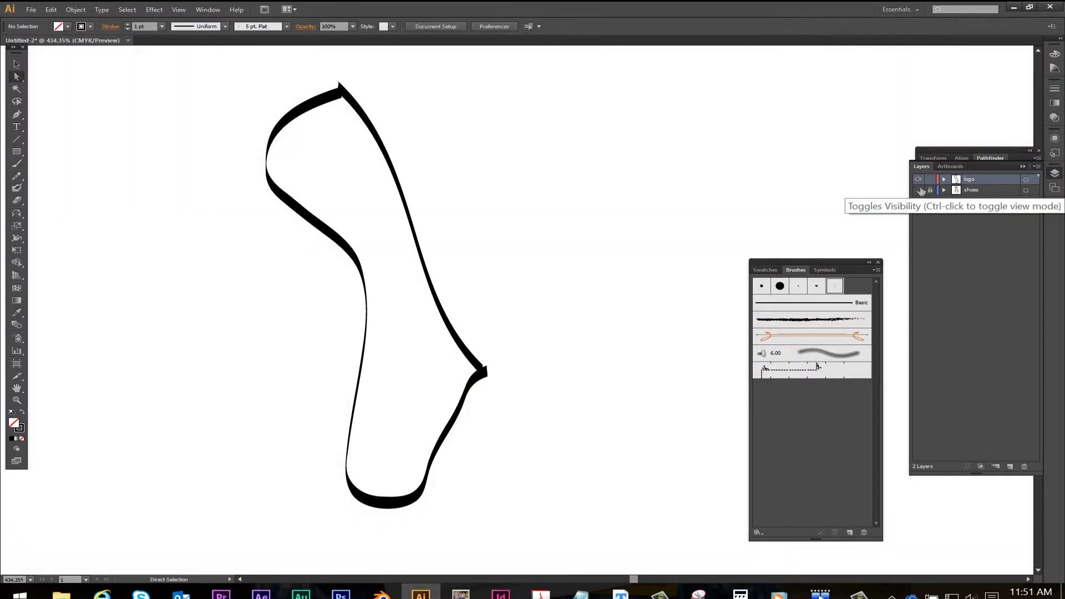
pyautogui.click(918, 190)
pyautogui.moveTo(229, 114); pyautogui.dragTo(166, 254)
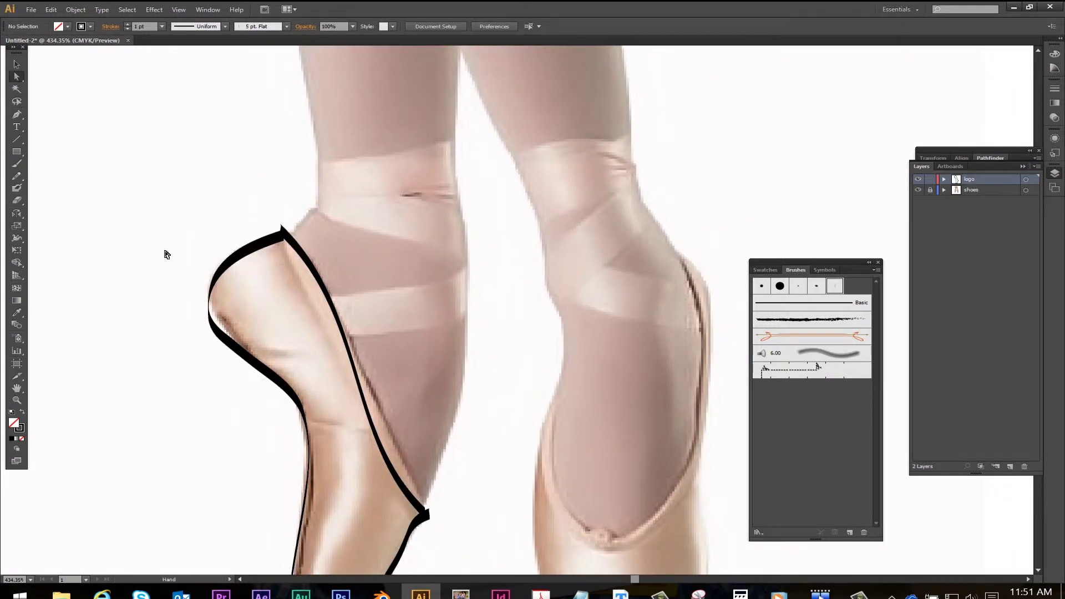
pyautogui.click(17, 114)
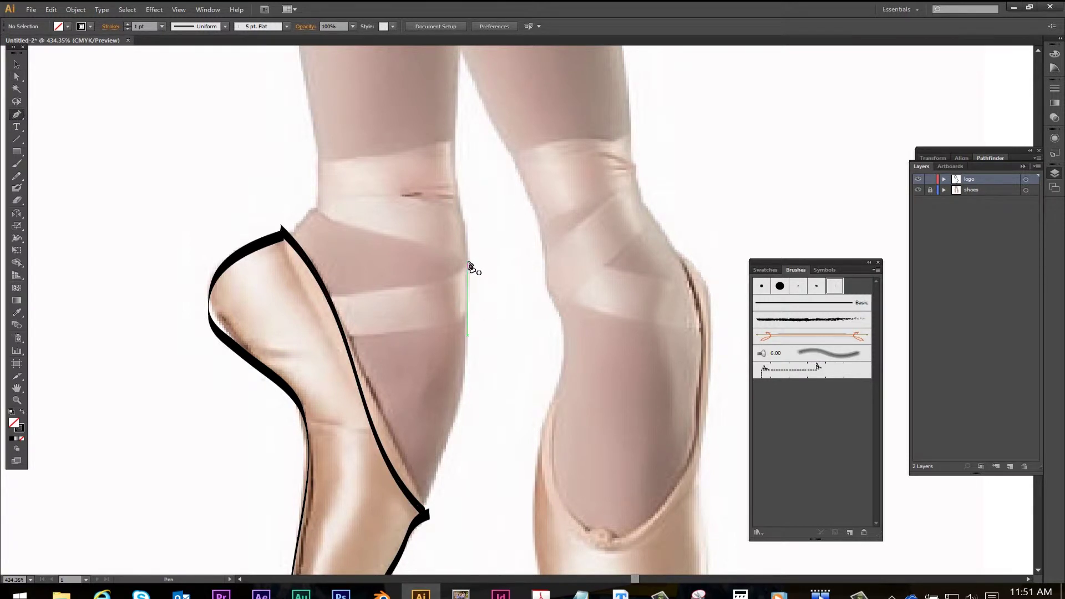
# Step: Draw a closed pen strap across the ankle ribbon, cornered at the shoe's front edge with a curved top
pyautogui.moveTo(467, 261); pyautogui.dragTo(468, 316)
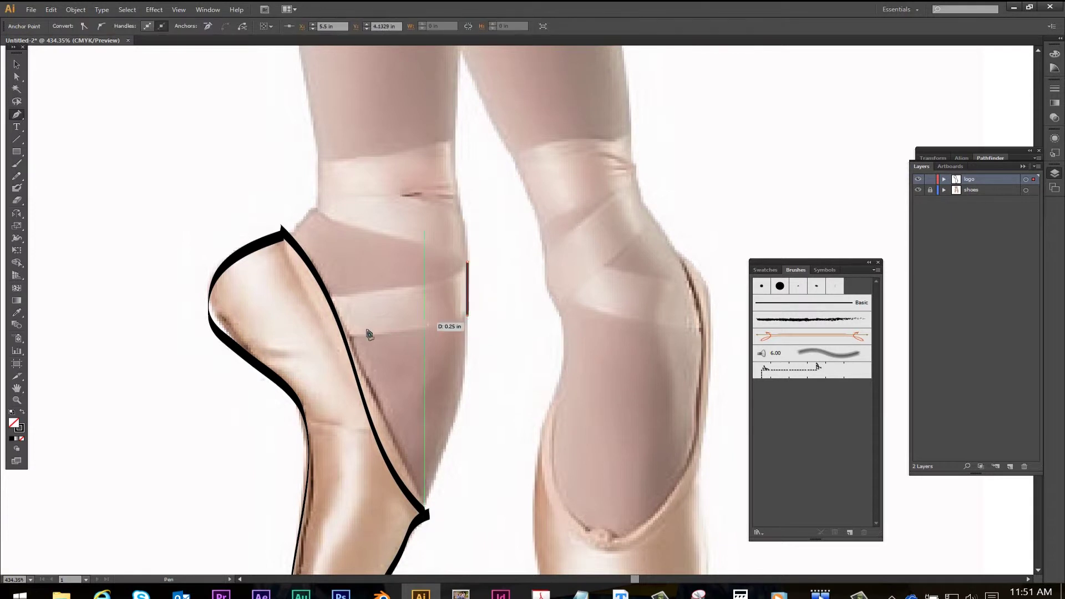
pyautogui.moveTo(343, 336)
pyautogui.mouseDown()
pyautogui.moveTo(294, 331)
pyautogui.moveTo(345, 339)
pyautogui.moveTo(348, 313)
pyautogui.moveTo(364, 350)
pyautogui.moveTo(351, 352)
pyautogui.moveTo(331, 299)
pyautogui.mouseUp()
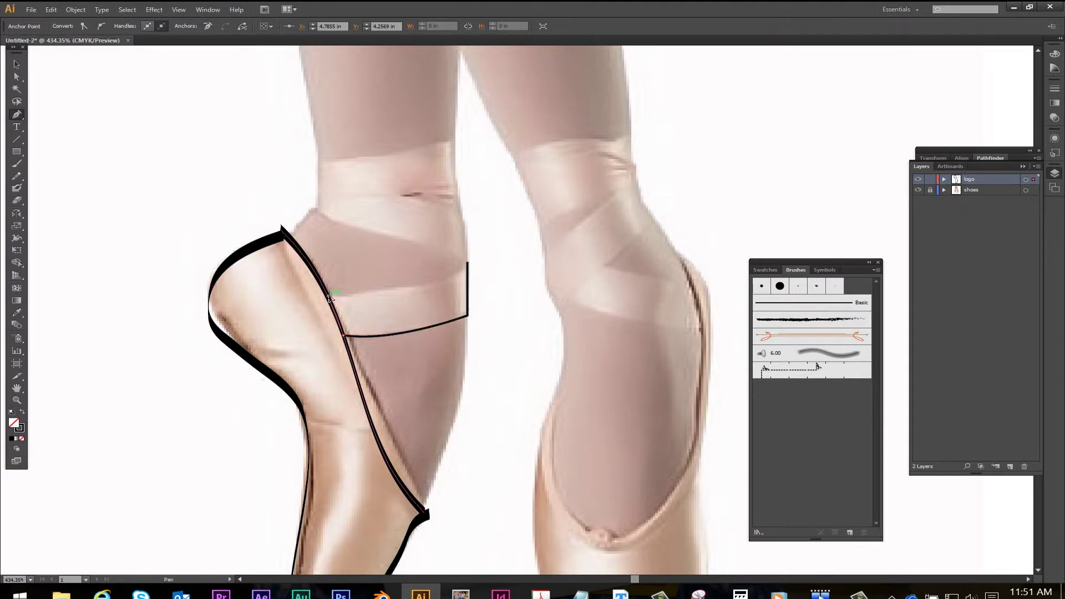
pyautogui.click(327, 297)
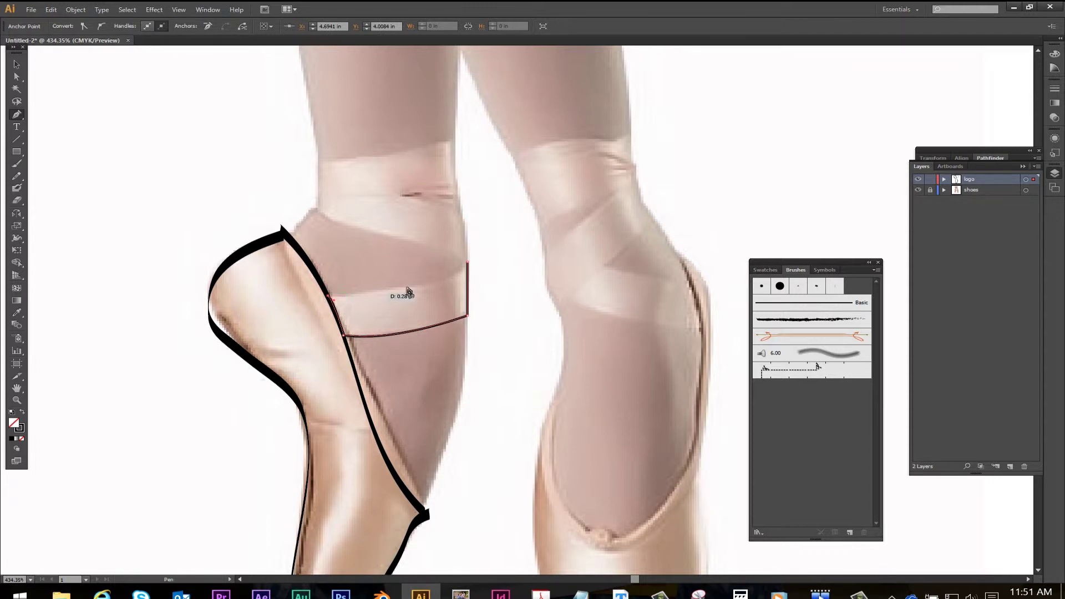
pyautogui.click(475, 260)
pyautogui.moveTo(475, 260); pyautogui.dragTo(535, 229)
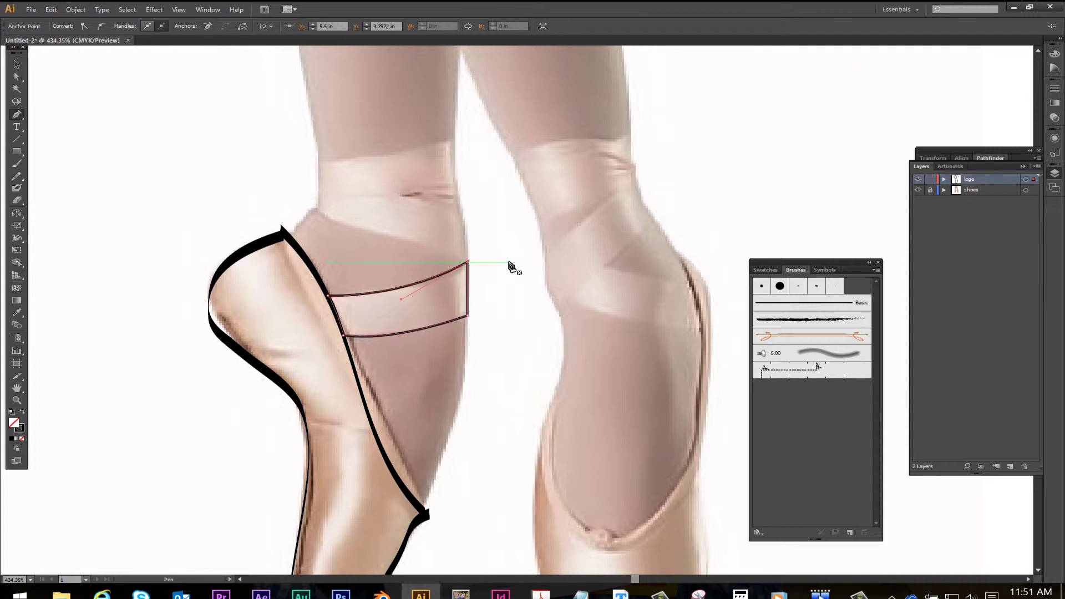
pyautogui.keyDown('ctrl'); pyautogui.click(511, 311); pyautogui.keyUp('ctrl')
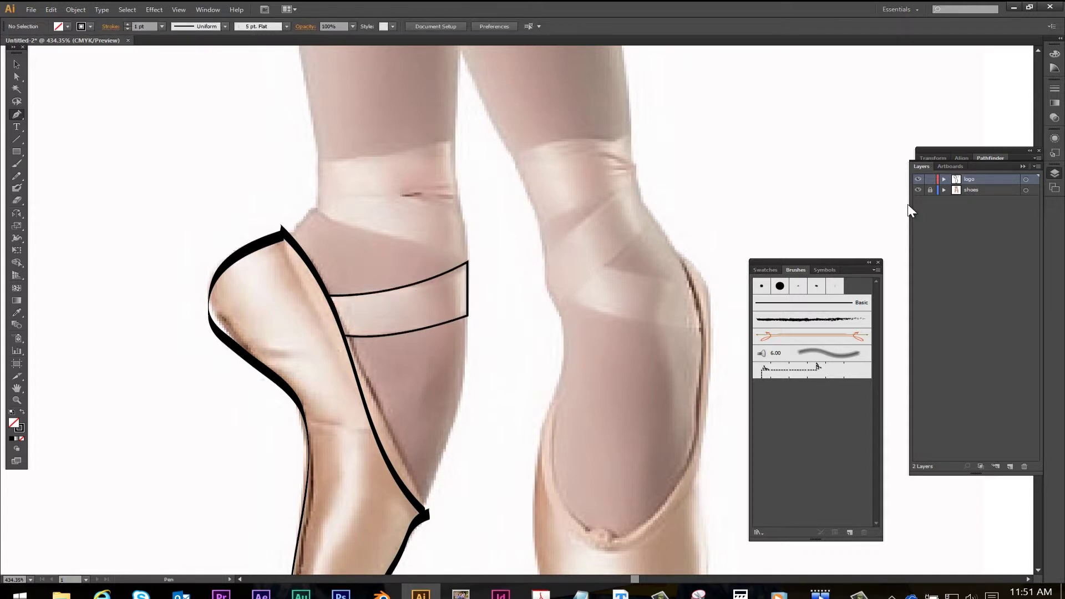
# Step: Hide the shoes photo layer and scroll down to view the toe of the line drawing
pyautogui.click(917, 190)
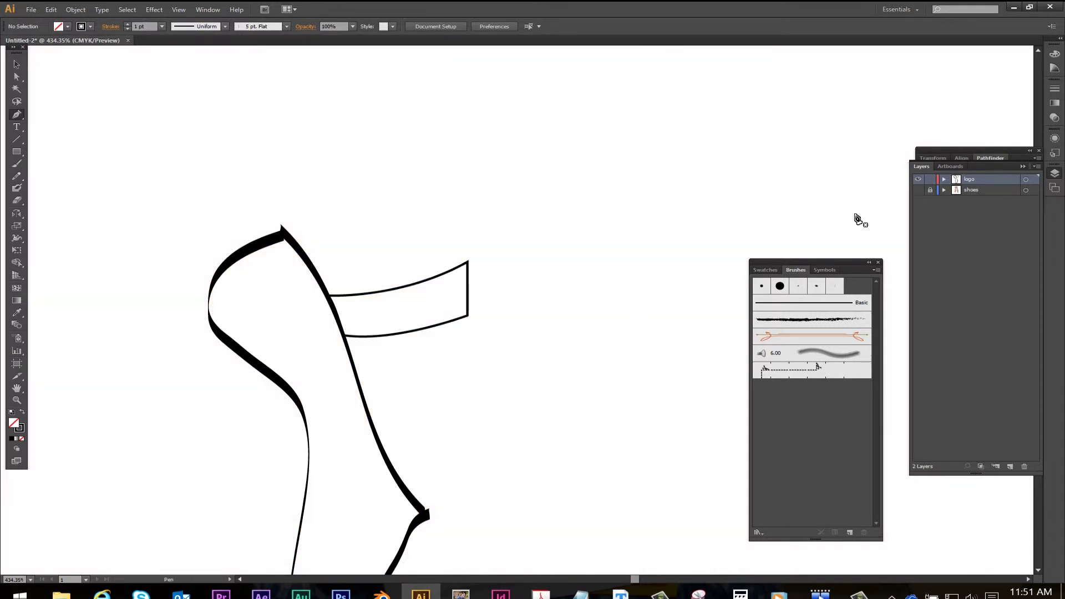
pyautogui.scroll(-5, 546, 372)
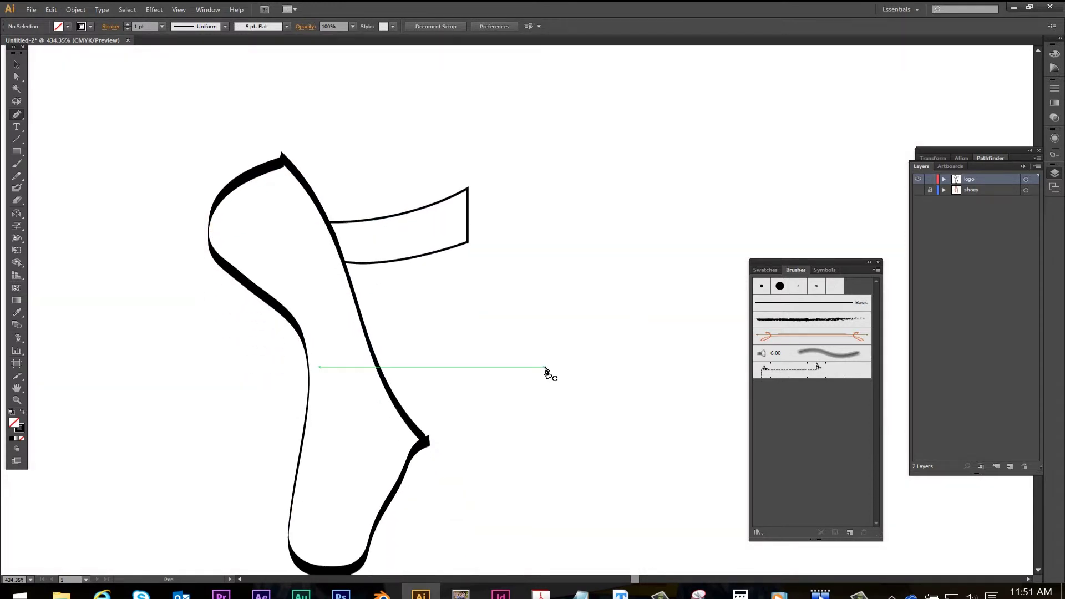
pyautogui.press('ctrl')
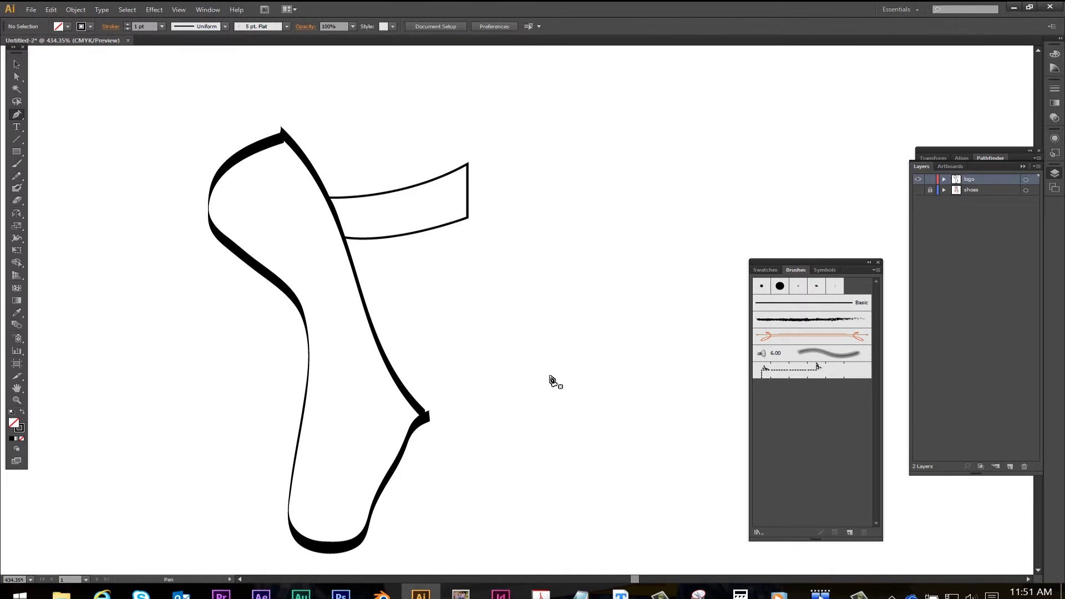
pyautogui.click(858, 592)
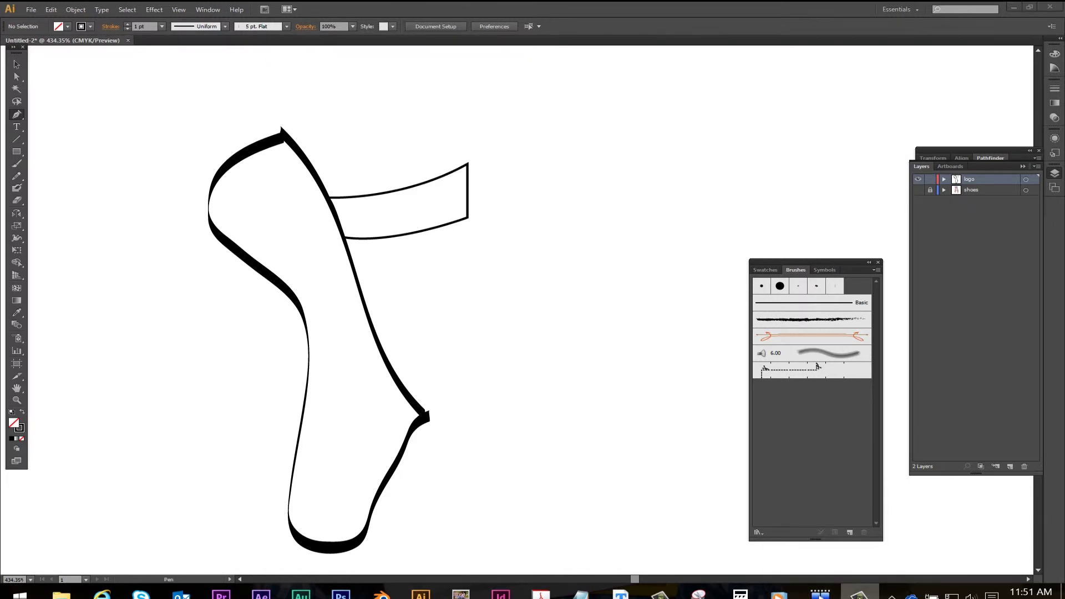
# Step: Swap the strap's fill and stroke so it becomes a solid black shape
pyautogui.click(16, 65)
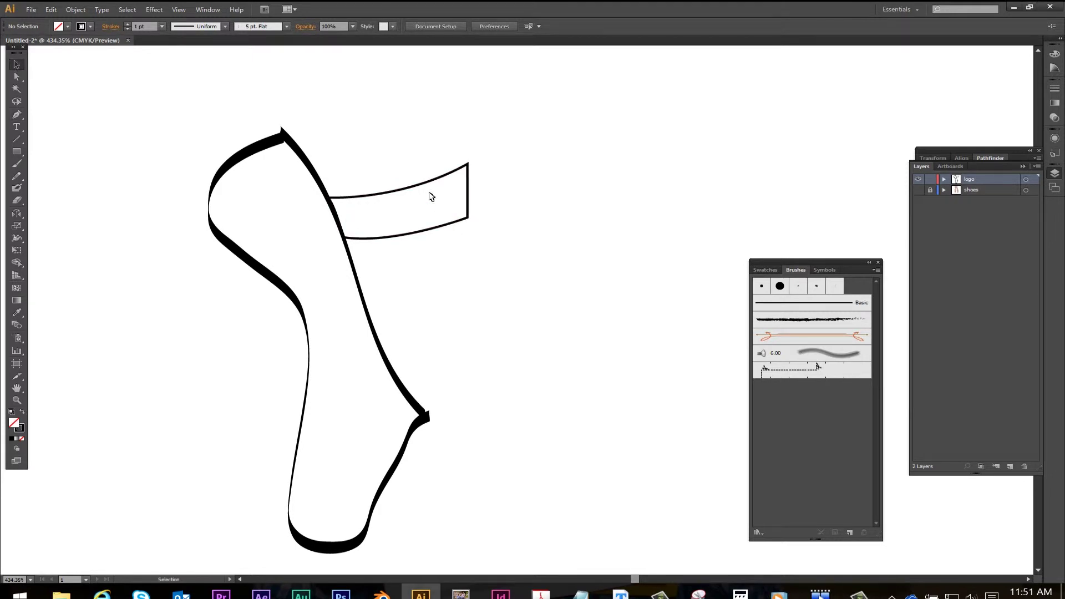
pyautogui.click(424, 188)
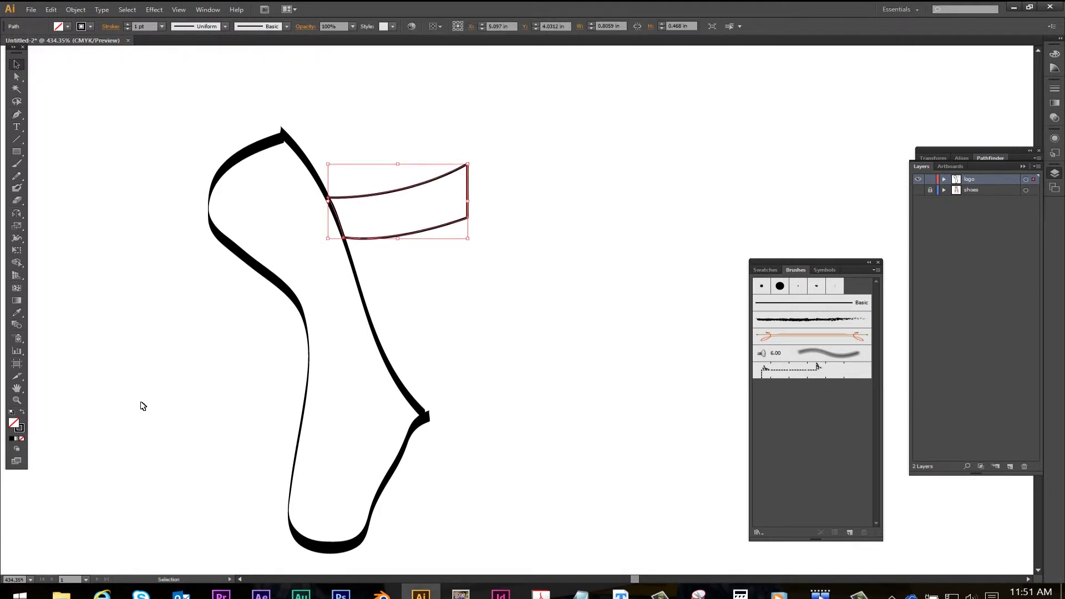
pyautogui.click(21, 414)
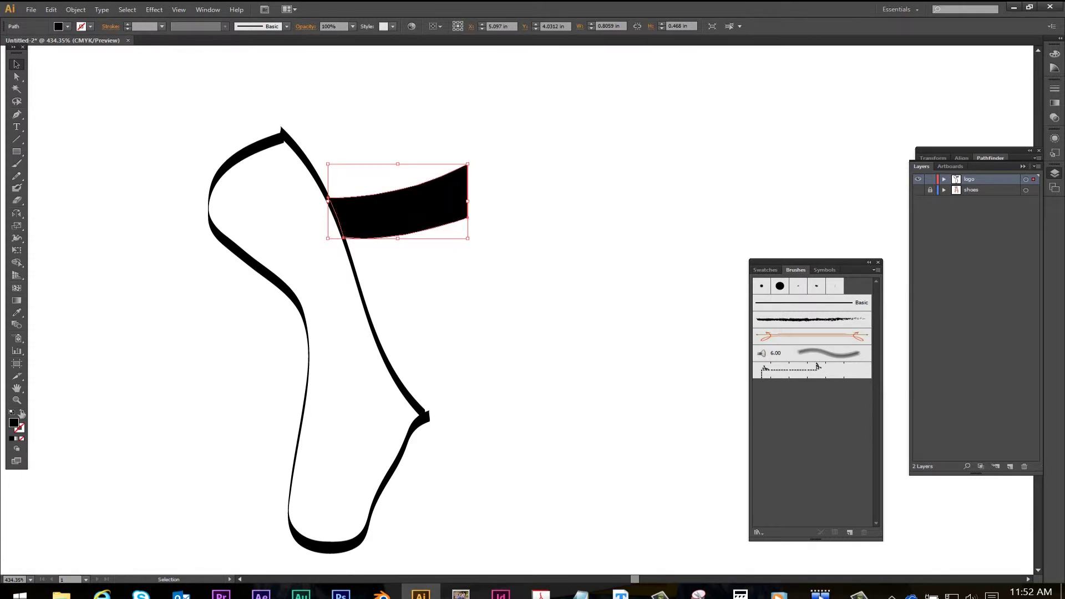
pyautogui.click(183, 419)
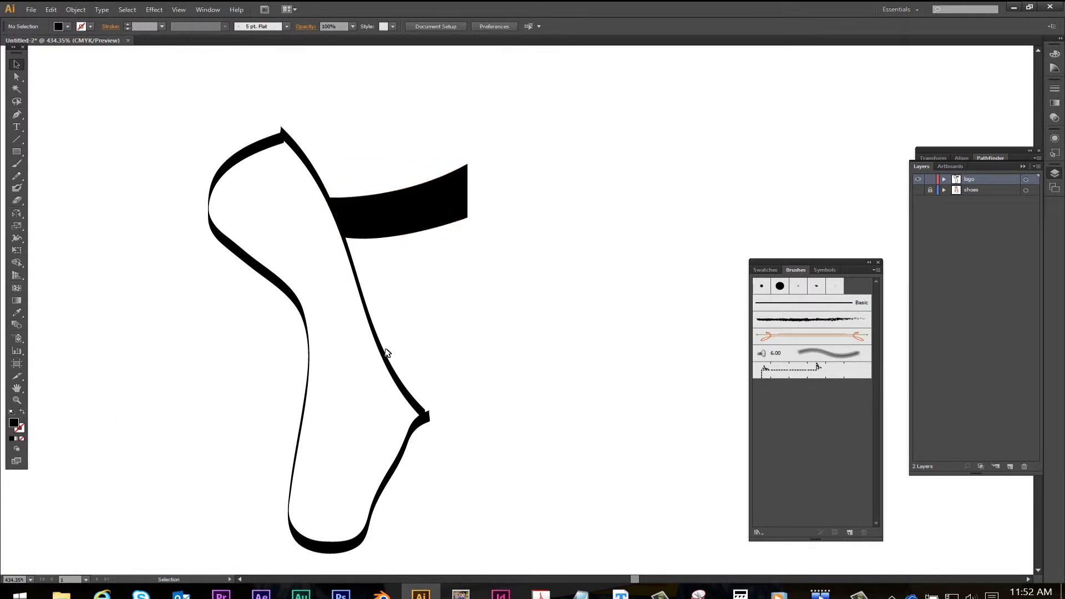
# Step: Try a thicker stroke on the shoe's front edge path, then reset it to 1 pt
pyautogui.click(383, 354)
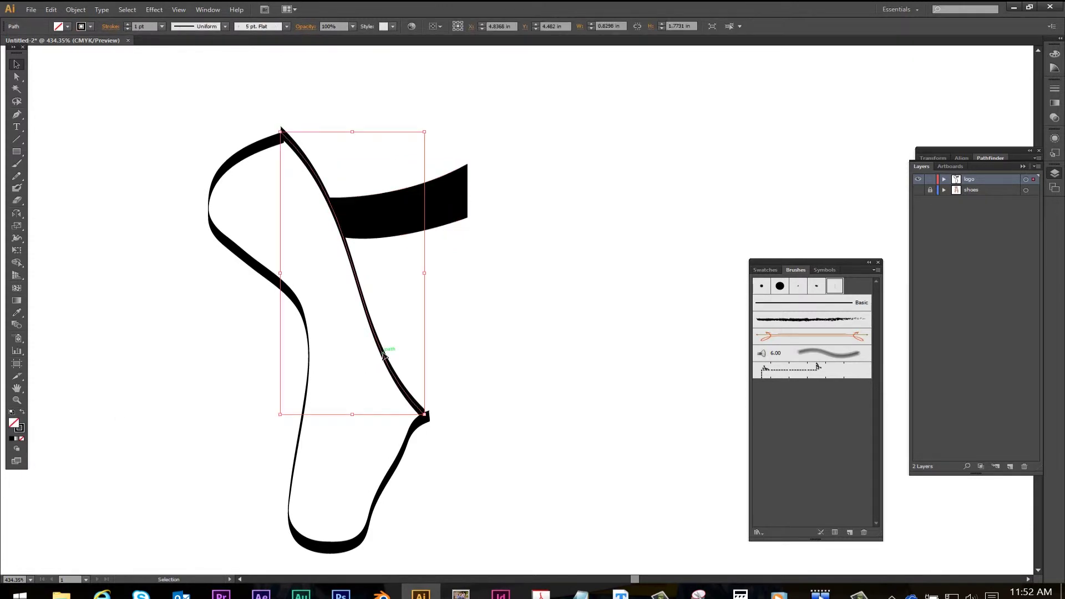
pyautogui.click(127, 23)
pyautogui.click(126, 23)
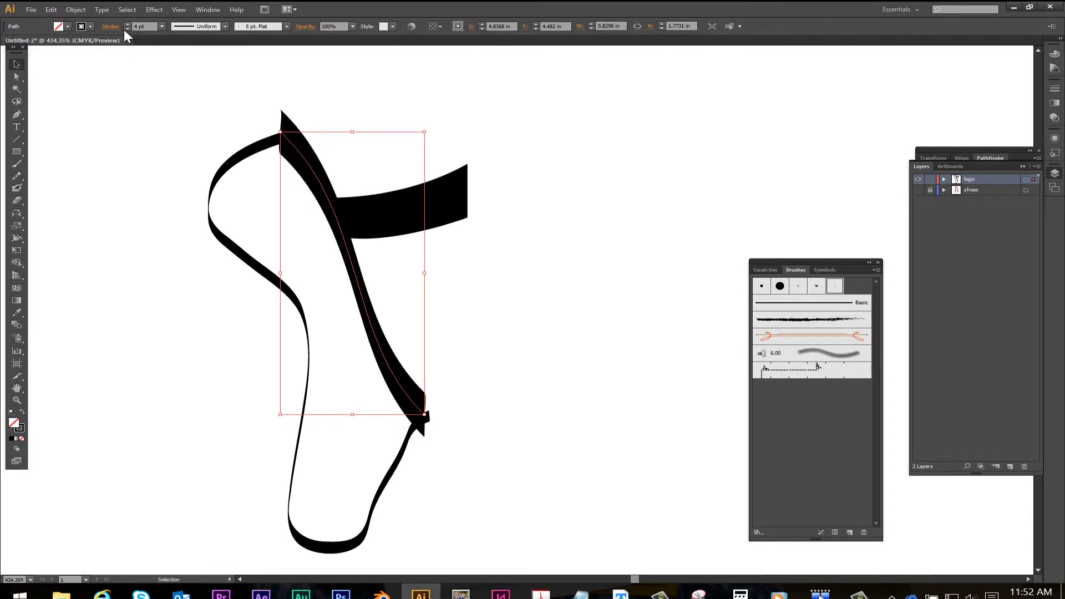
pyautogui.click(127, 29)
pyautogui.click(127, 29)
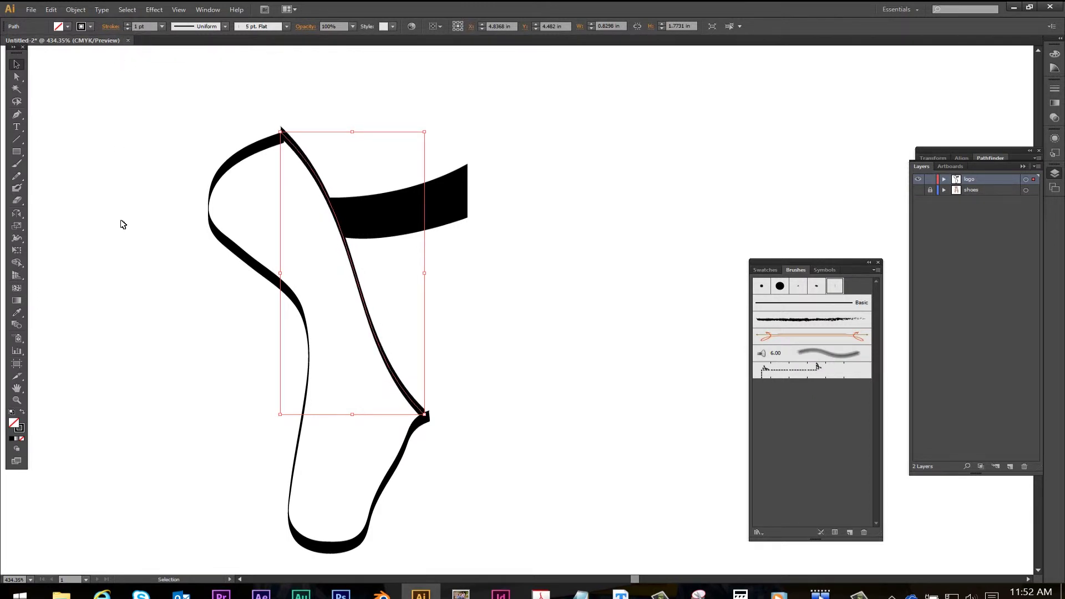
pyautogui.click(133, 264)
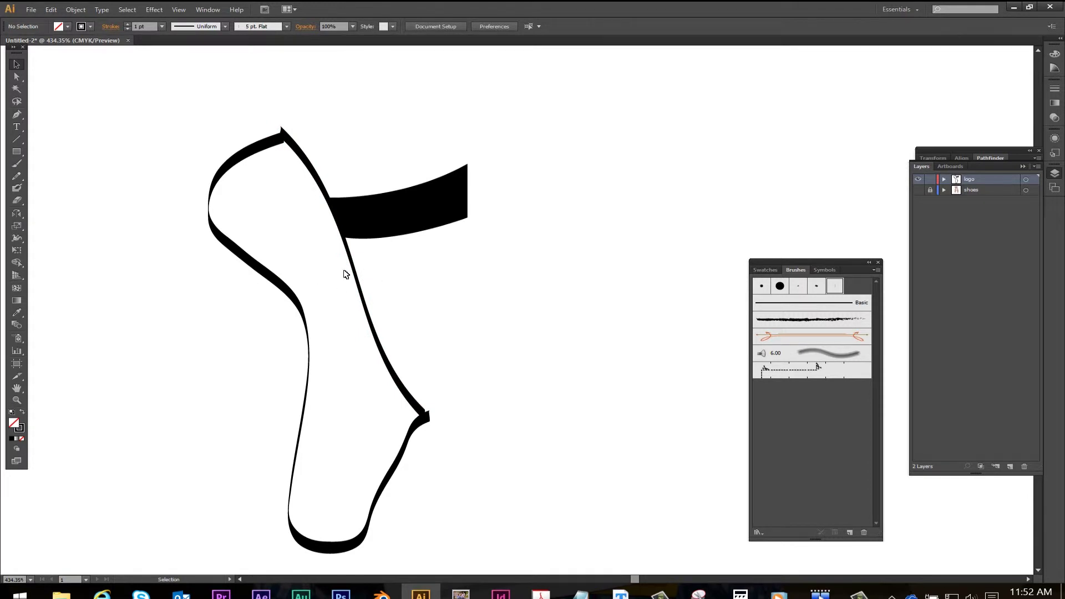
# Step: Open the Stroke panel and raise the inner curve's weight to 6 pt, then return it to 1 pt
pyautogui.click(215, 10)
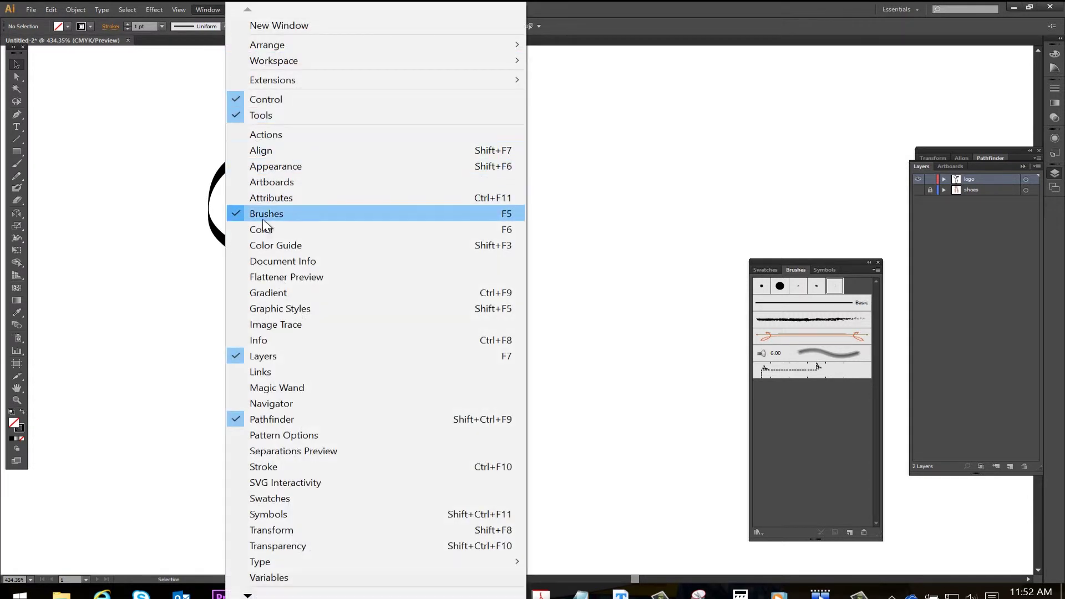
pyautogui.click(304, 472)
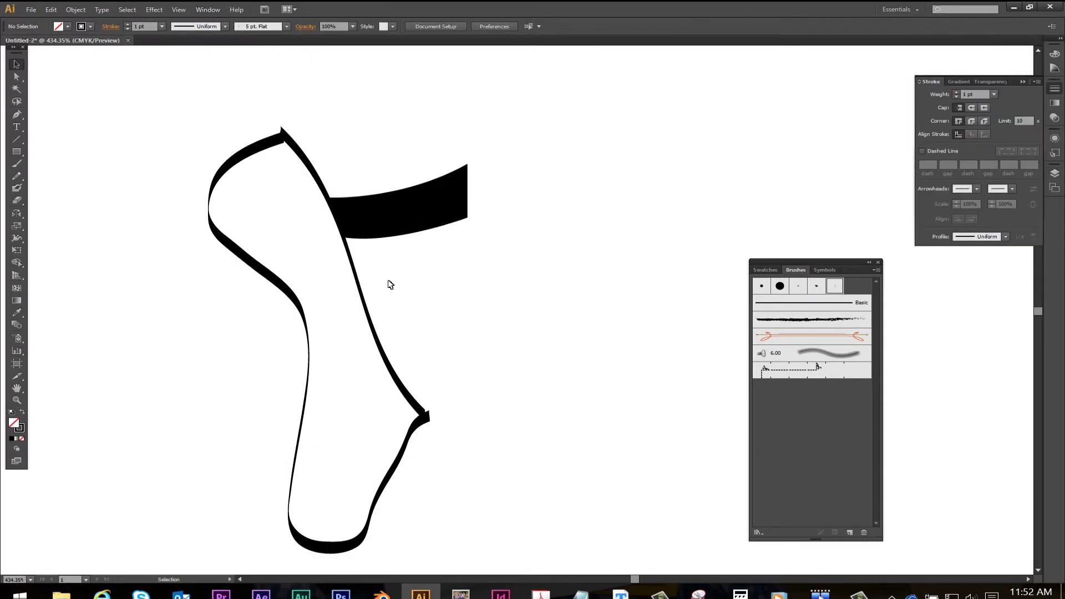
pyautogui.click(358, 284)
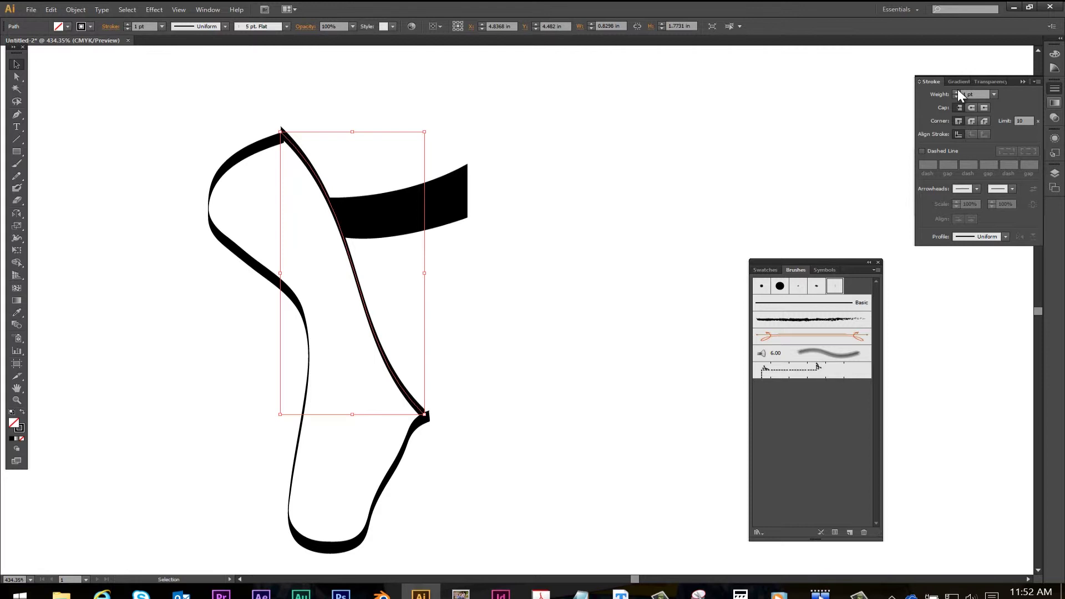
pyautogui.click(956, 92)
pyautogui.click(956, 93)
pyautogui.click(956, 92)
pyautogui.click(956, 93)
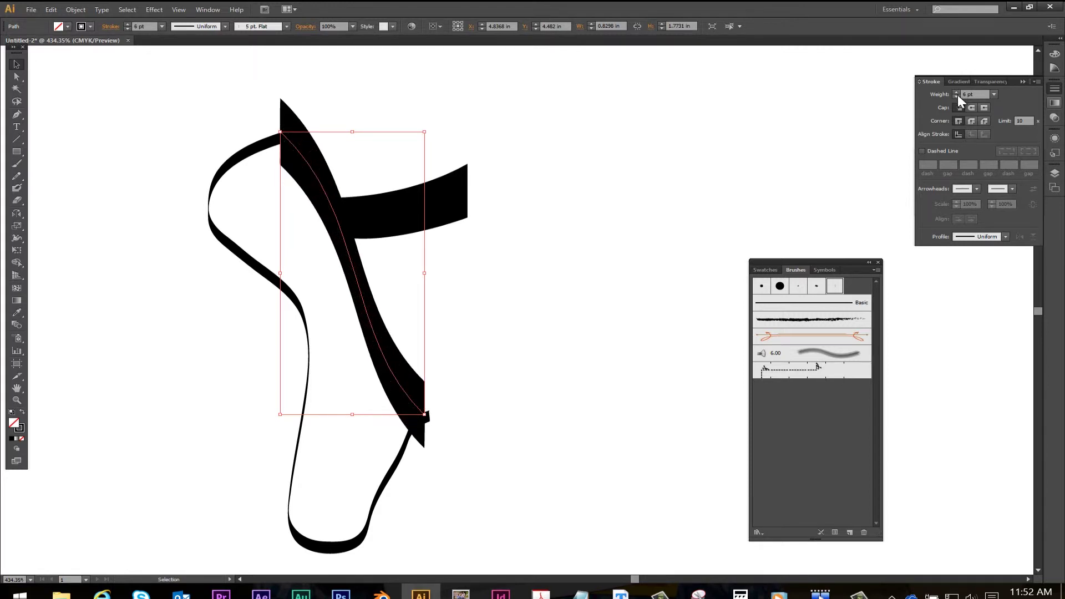
pyautogui.click(957, 95)
pyautogui.click(957, 95)
pyautogui.click(957, 95)
pyautogui.click(957, 95)
pyautogui.click(957, 95)
pyautogui.click(661, 223)
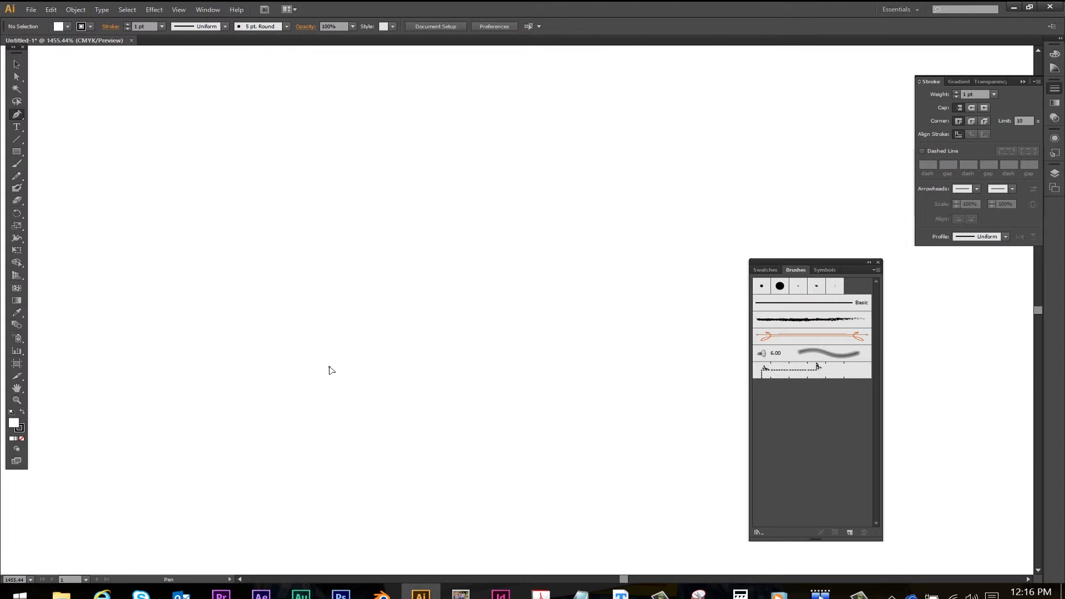
# Step: Draw an S-curve that arcs up, turns at a corner anchor, then sweeps to the upper right
pyautogui.moveTo(331, 354); pyautogui.dragTo(329, 314)
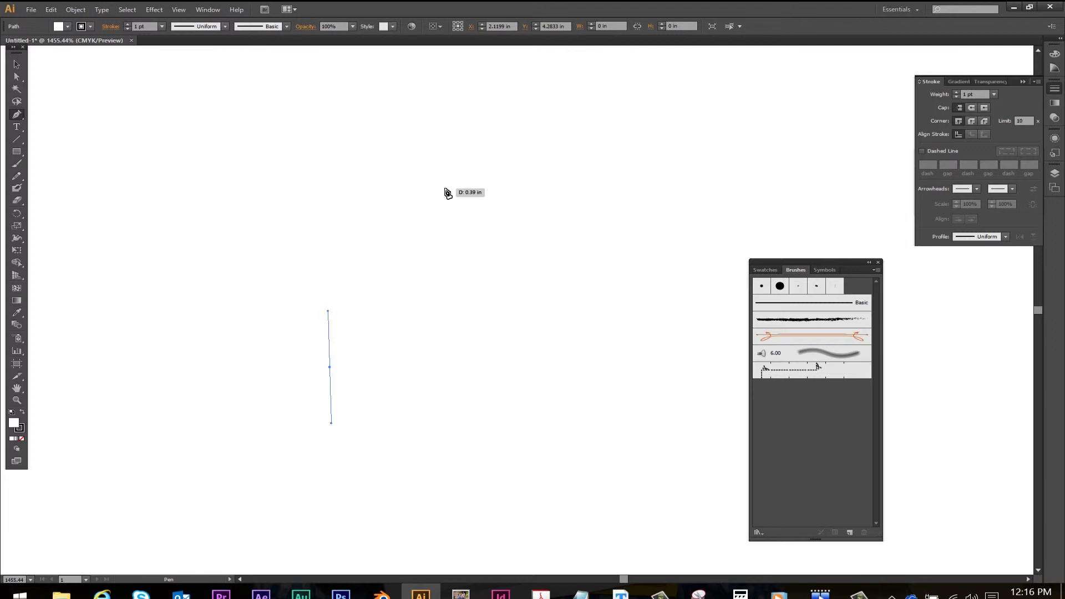
pyautogui.moveTo(445, 189); pyautogui.dragTo(564, 197)
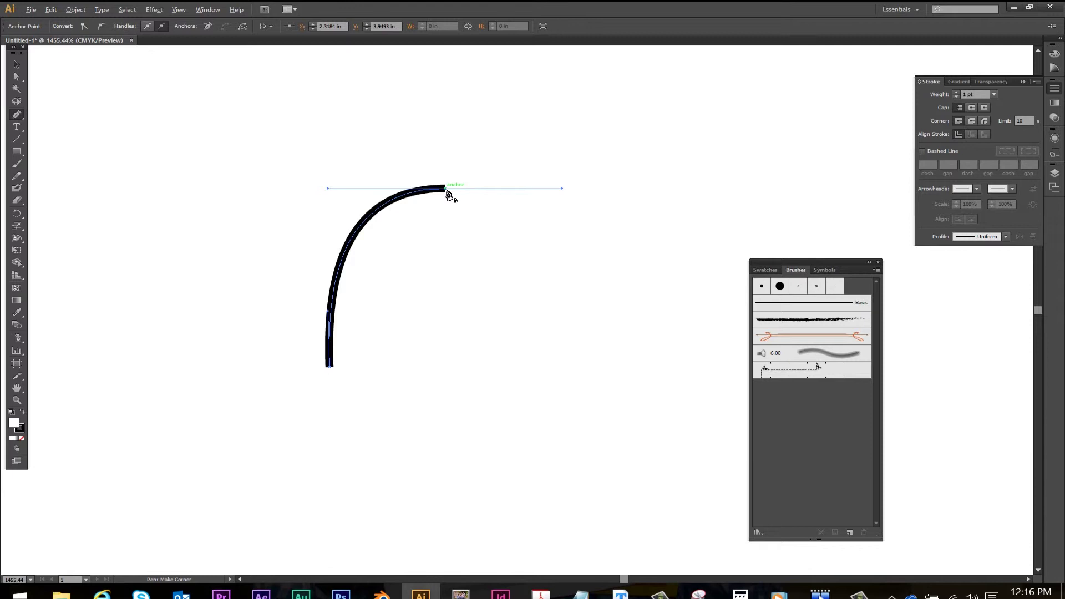
pyautogui.moveTo(446, 189); pyautogui.dragTo(518, 254)
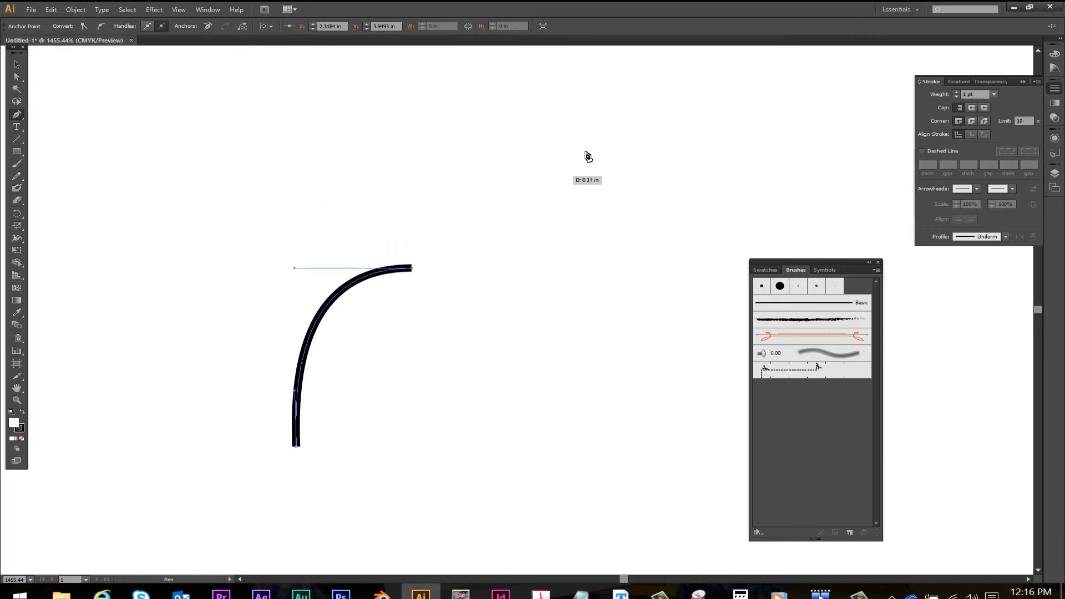
pyautogui.moveTo(586, 153); pyautogui.dragTo(595, 51)
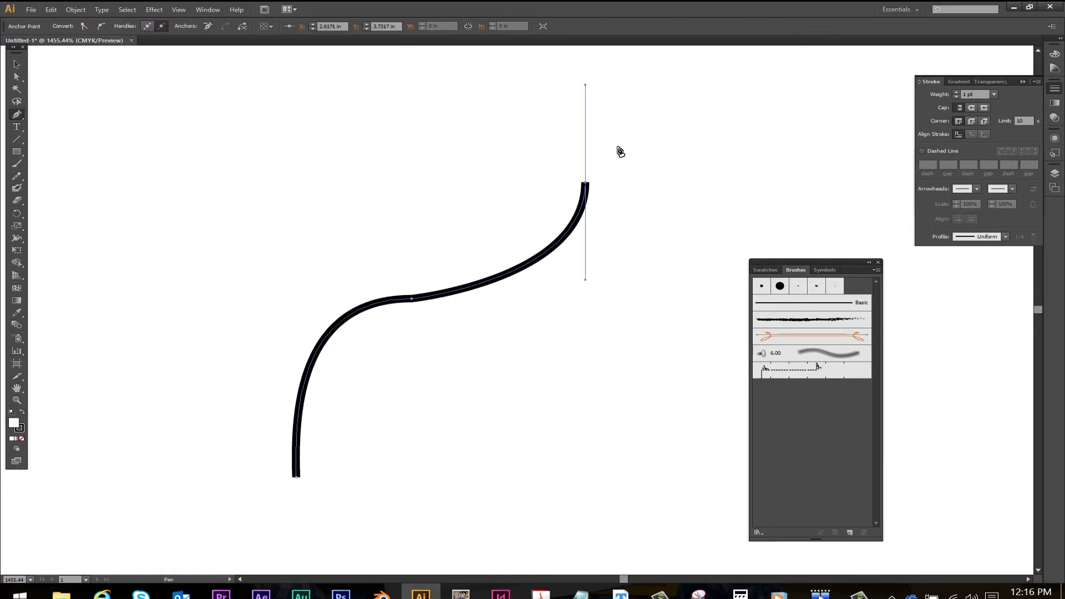
pyautogui.keyDown('ctrl'); pyautogui.click(209, 223); pyautogui.keyUp('ctrl')
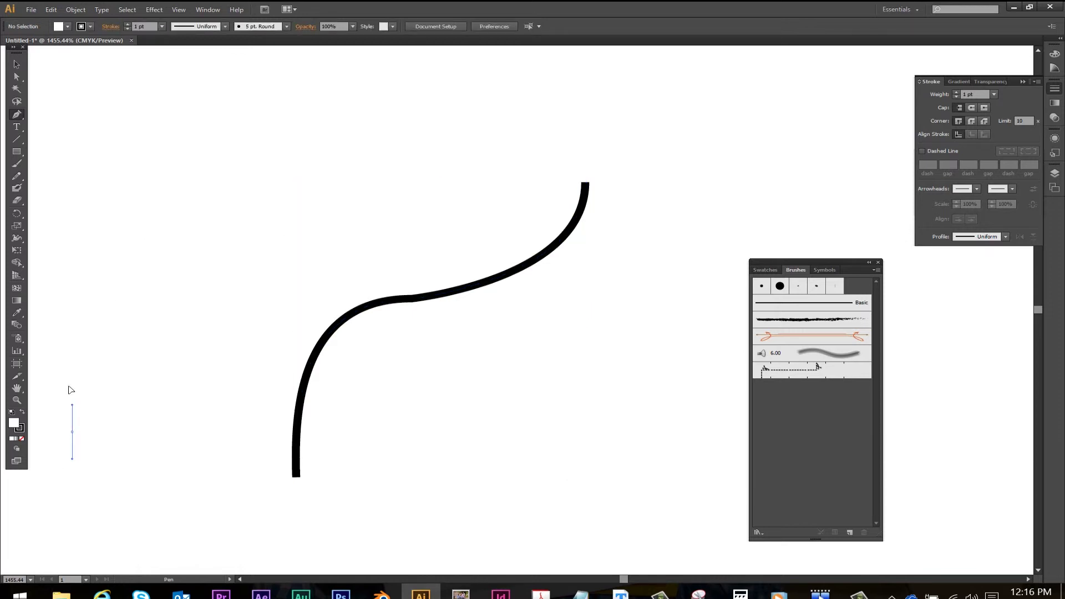
# Step: Draw a second three-anchor curve on the left that hooks upward, then pan to empty canvas
pyautogui.moveTo(71, 390); pyautogui.dragTo(69, 363)
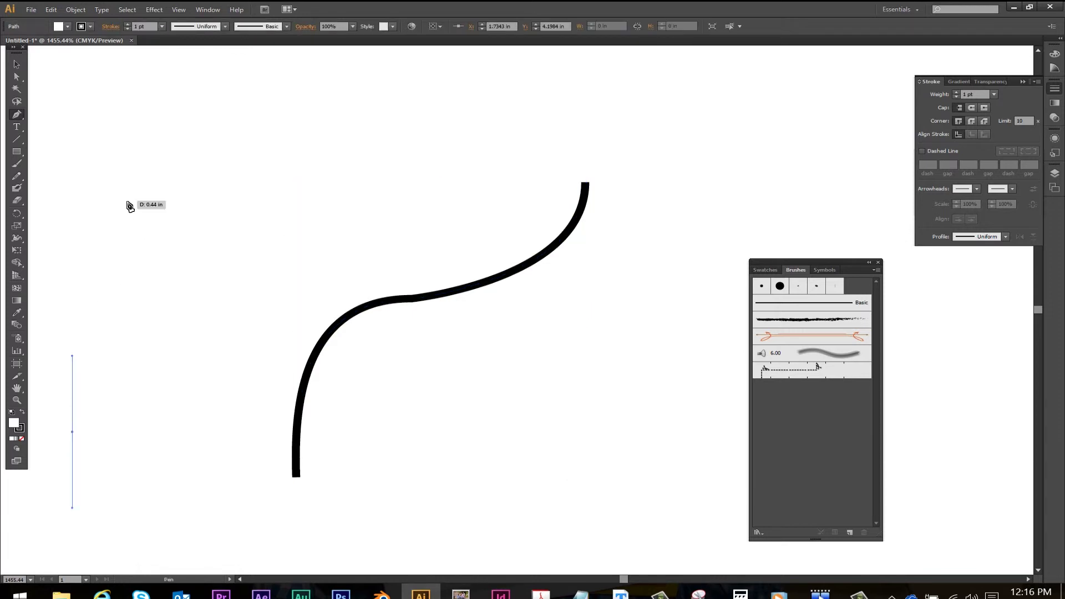
pyautogui.moveTo(126, 201); pyautogui.dragTo(212, 201)
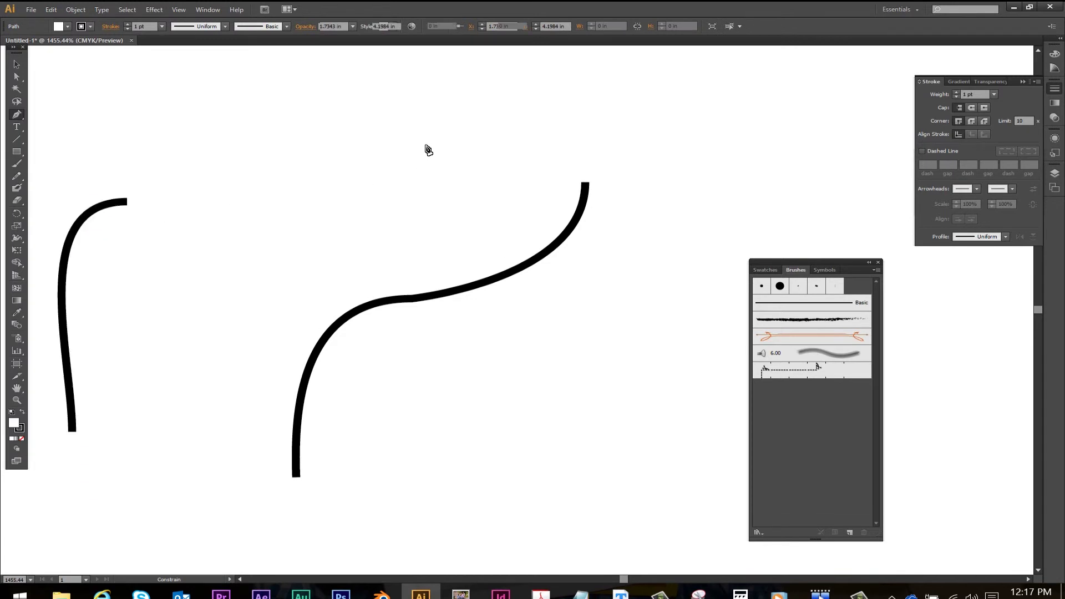
pyautogui.moveTo(425, 145); pyautogui.dragTo(425, 76)
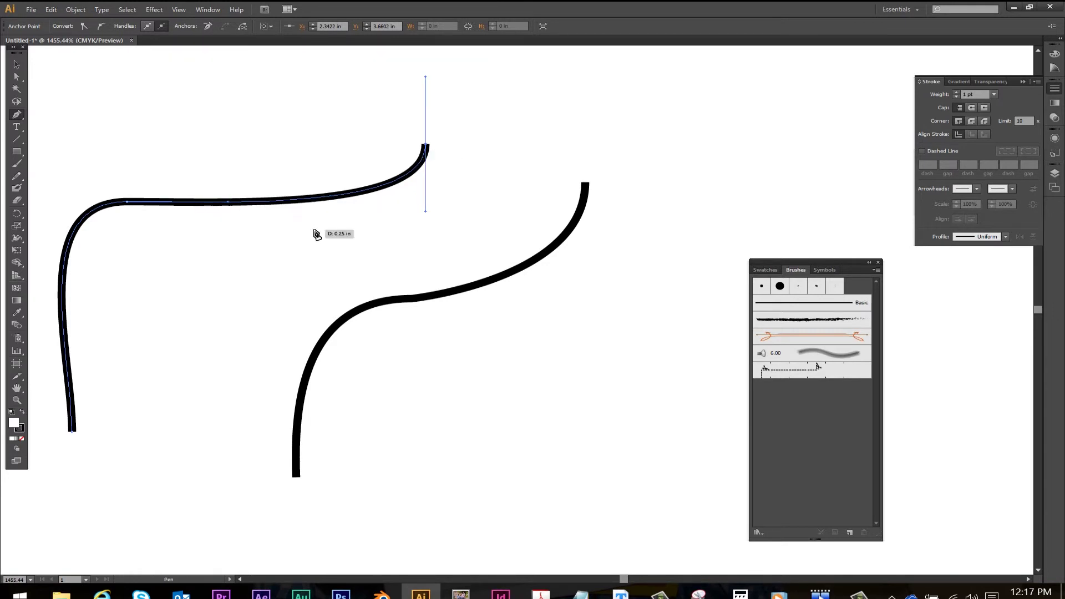
pyautogui.keyDown('ctrl'); pyautogui.click(319, 255); pyautogui.keyUp('ctrl')
pyautogui.press('space')
pyautogui.moveTo(466, 395); pyautogui.dragTo(200, 383)
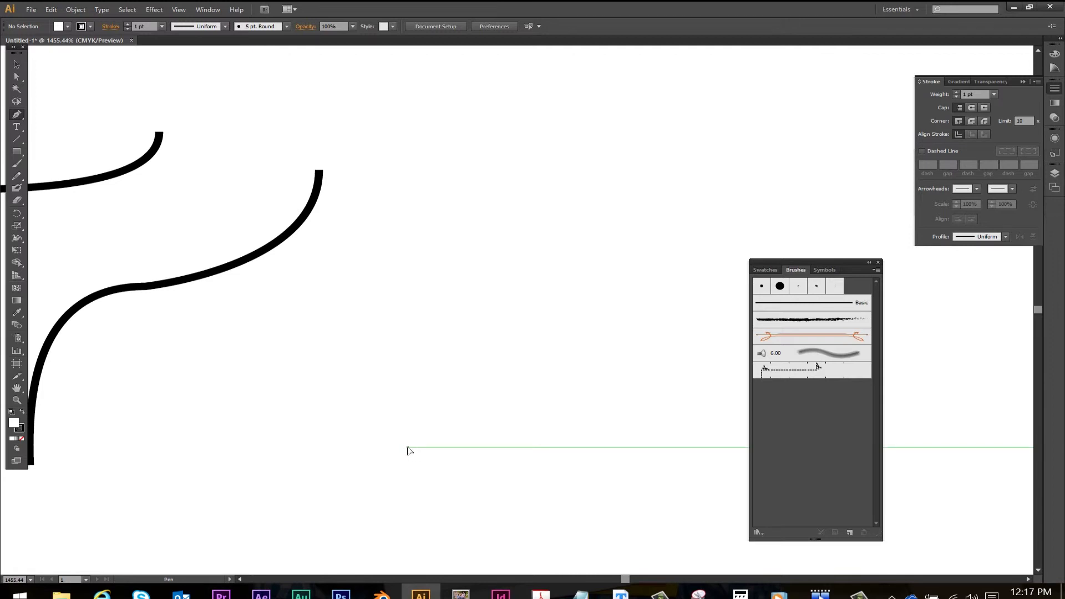
# Step: Start a third path with a rising curve, corner its end, and add a straight diagonal up-right
pyautogui.moveTo(408, 446); pyautogui.dragTo(407, 402)
pyautogui.click(483, 222)
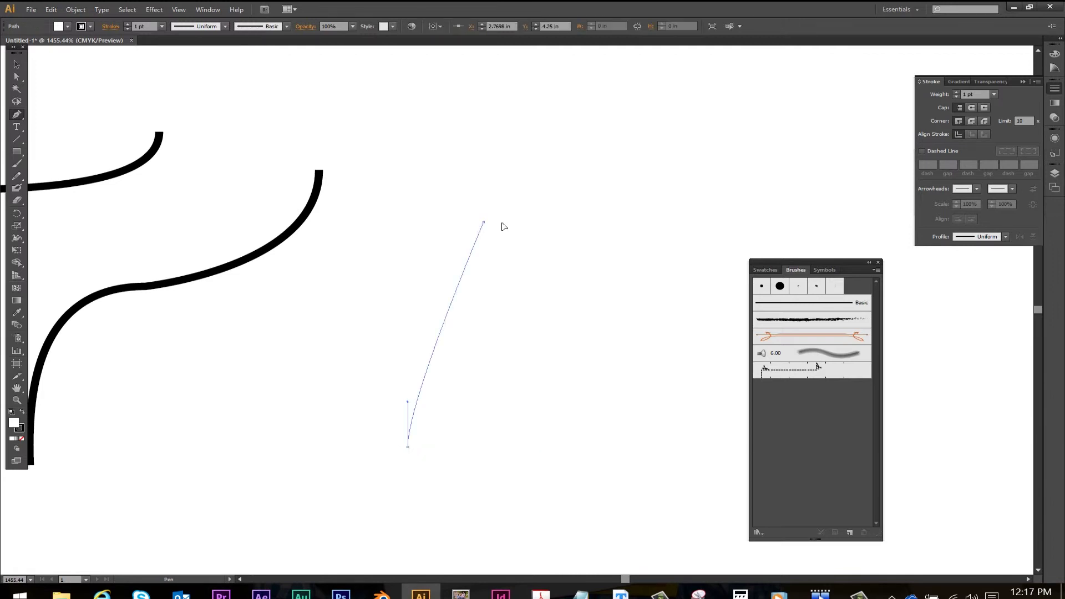
pyautogui.moveTo(504, 226); pyautogui.dragTo(609, 234)
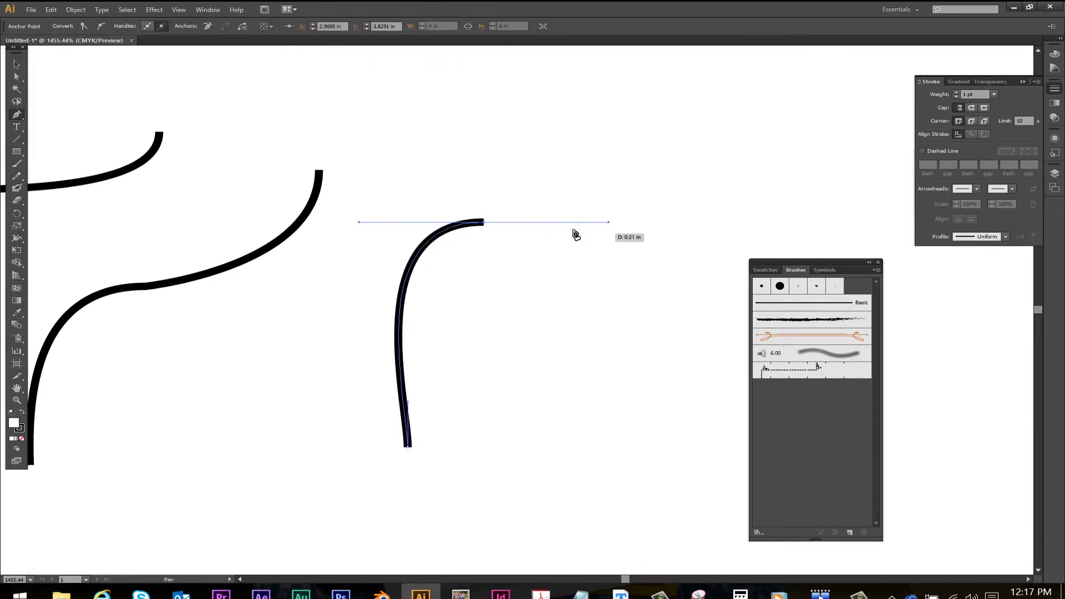
pyautogui.click(486, 226)
pyautogui.moveTo(566, 165); pyautogui.dragTo(504, 231)
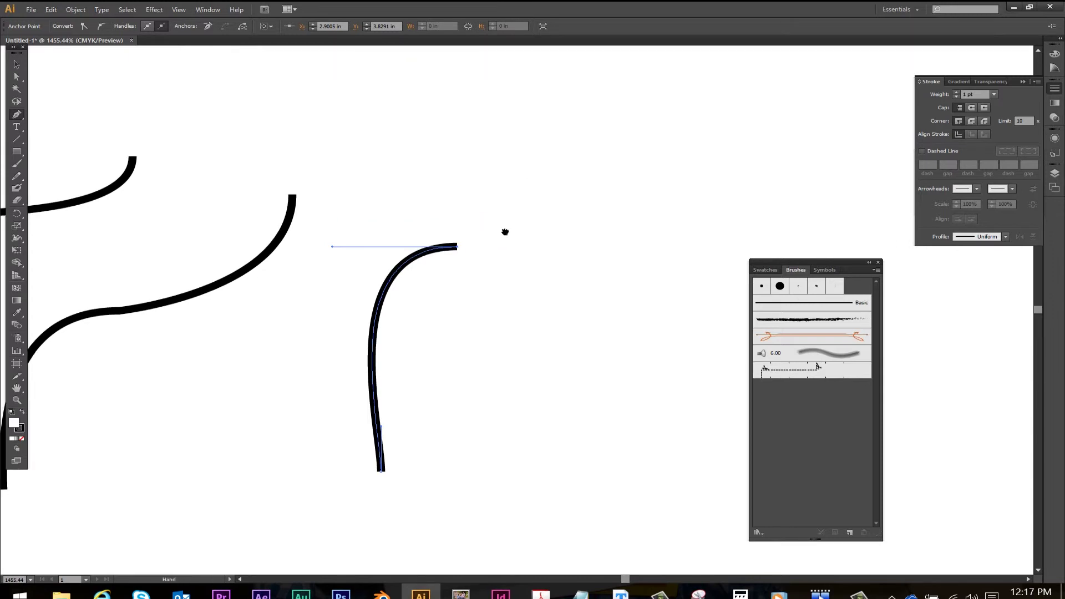
pyautogui.click(594, 141)
# Step: Dismiss the error, resume from the peak, and add a downward arc to the right
pyautogui.moveTo(522, 137); pyautogui.dragTo(415, 143)
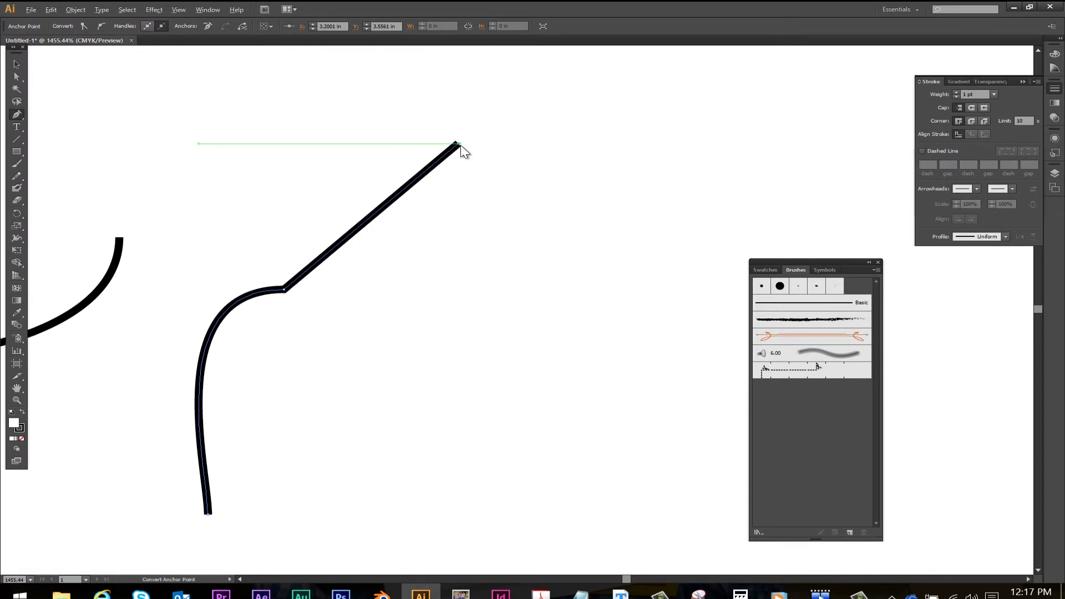
pyautogui.click(460, 146)
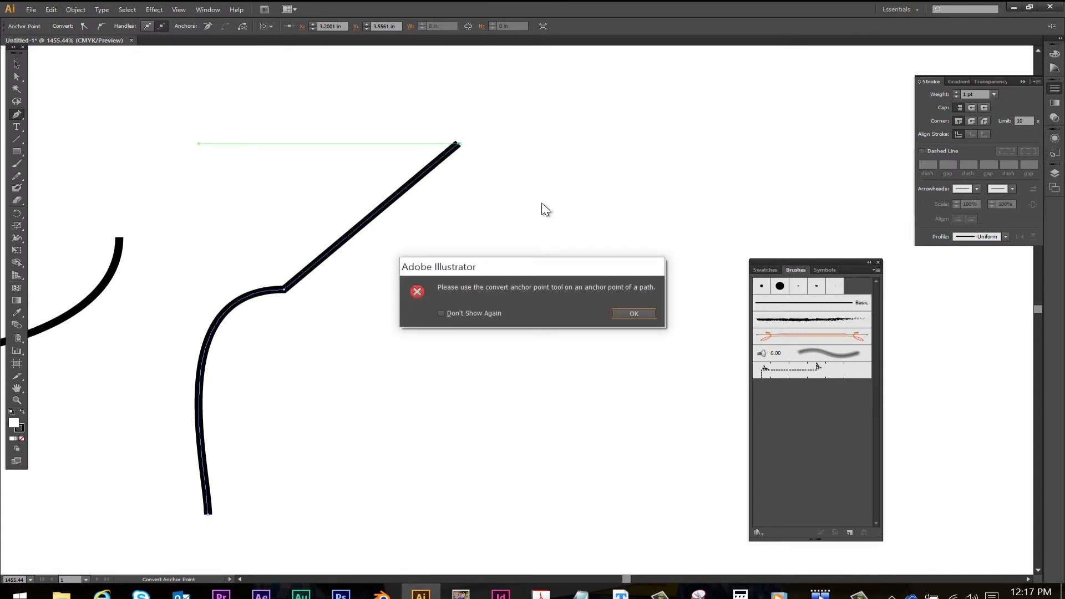
pyautogui.click(629, 313)
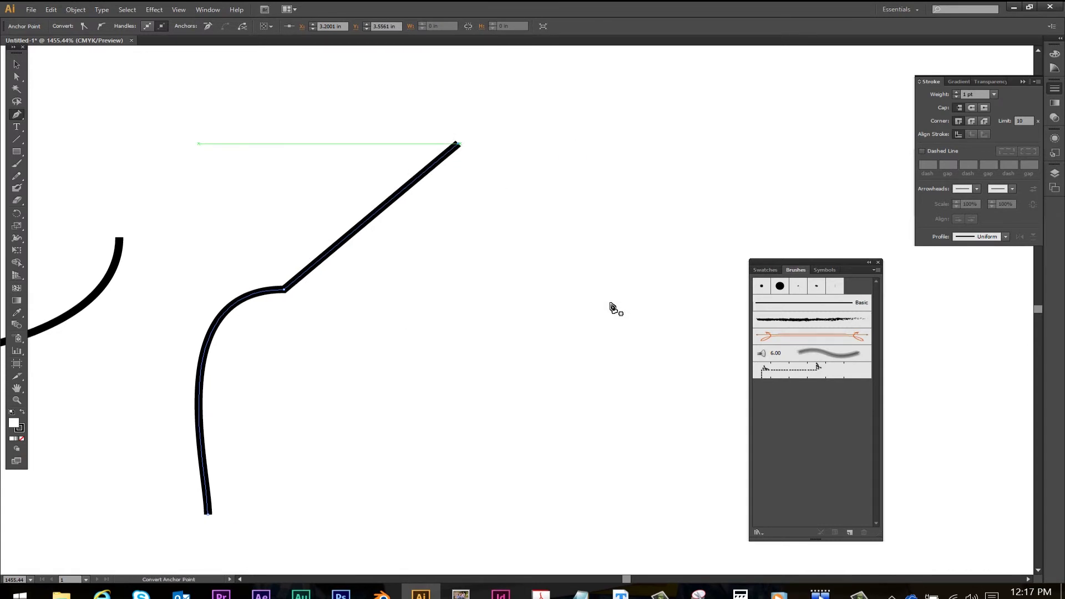
pyautogui.click(458, 148)
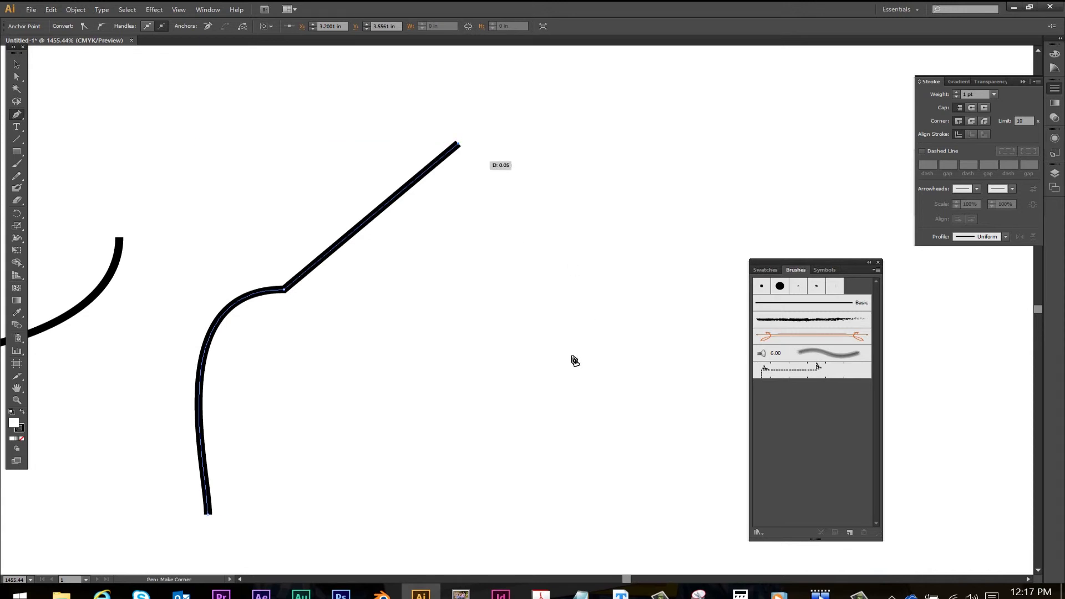
pyautogui.moveTo(572, 356)
pyautogui.mouseDown()
pyautogui.moveTo(534, 405)
pyautogui.moveTo(432, 484)
pyautogui.mouseUp()
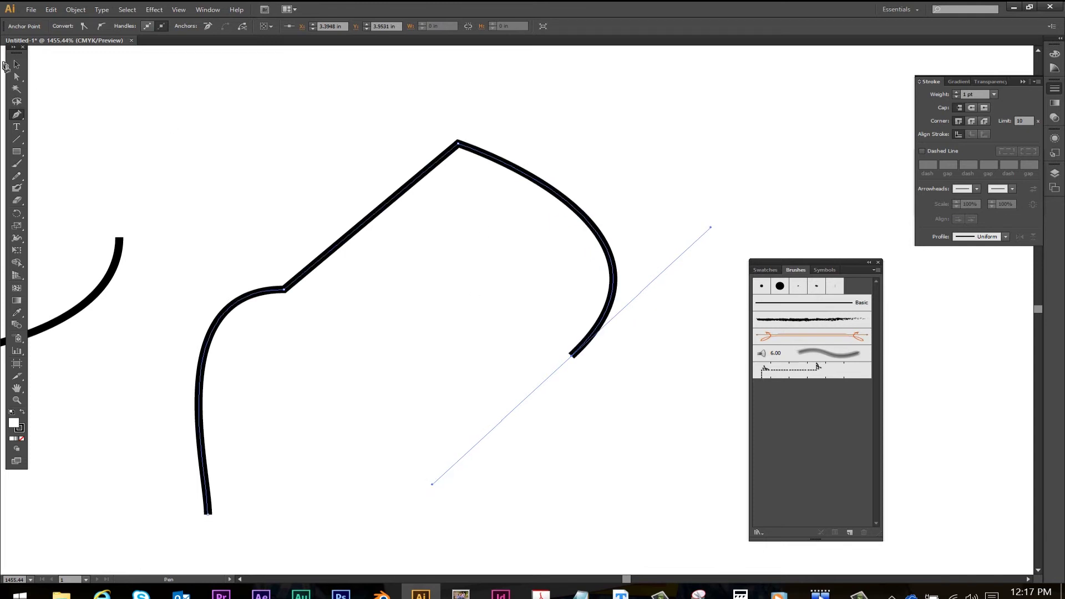
pyautogui.click(17, 64)
pyautogui.click(402, 117)
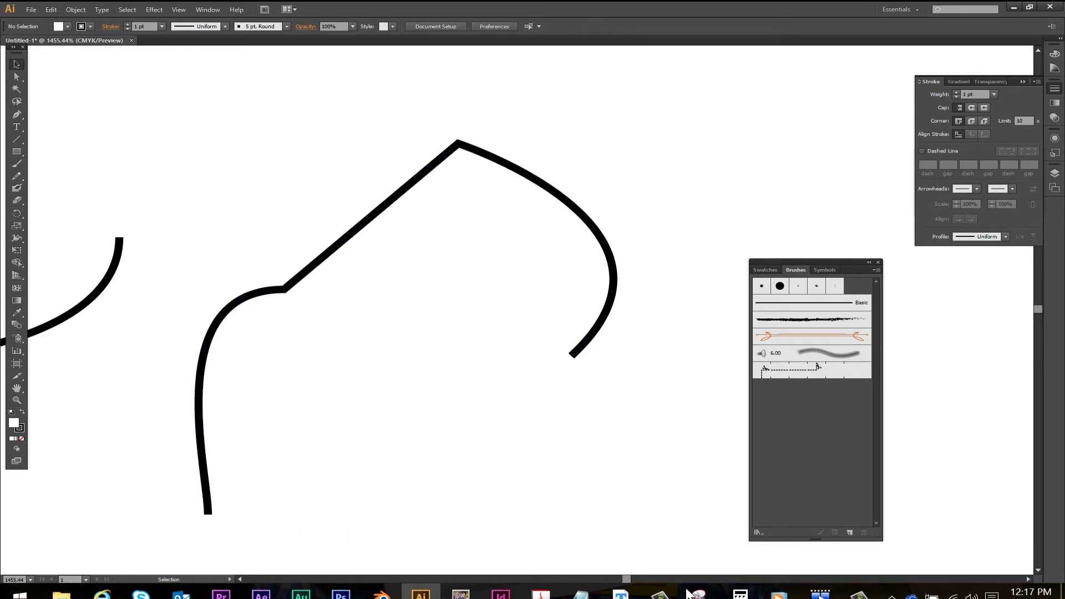
# Step: Draw a circle with the Ellipse tool on empty canvas
pyautogui.press('space')
pyautogui.moveTo(409, 378); pyautogui.dragTo(63, 311)
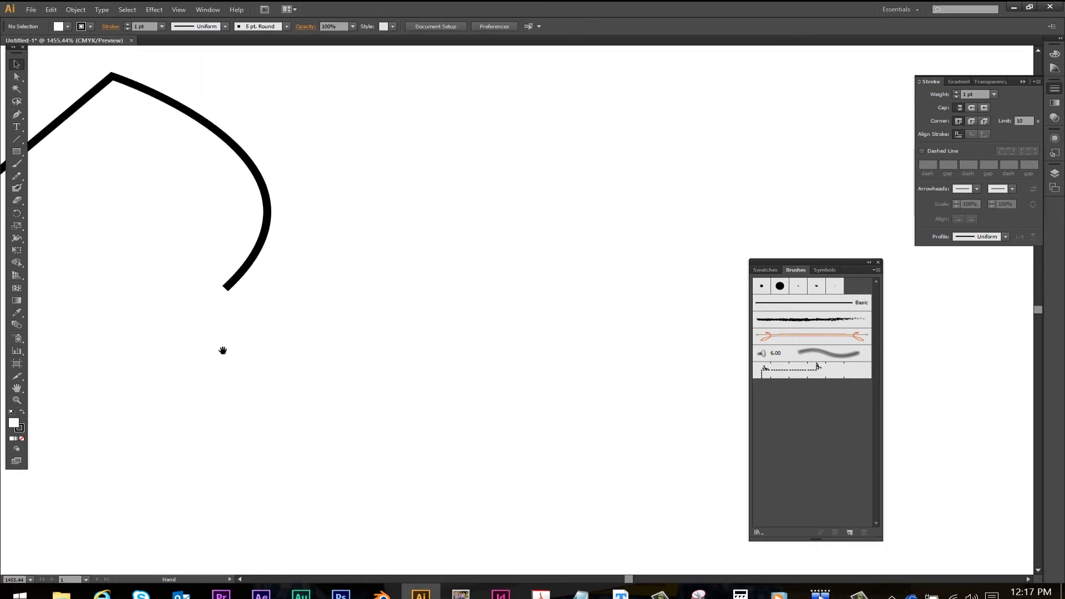
pyautogui.click(16, 152)
pyautogui.moveTo(15, 152); pyautogui.dragTo(55, 176)
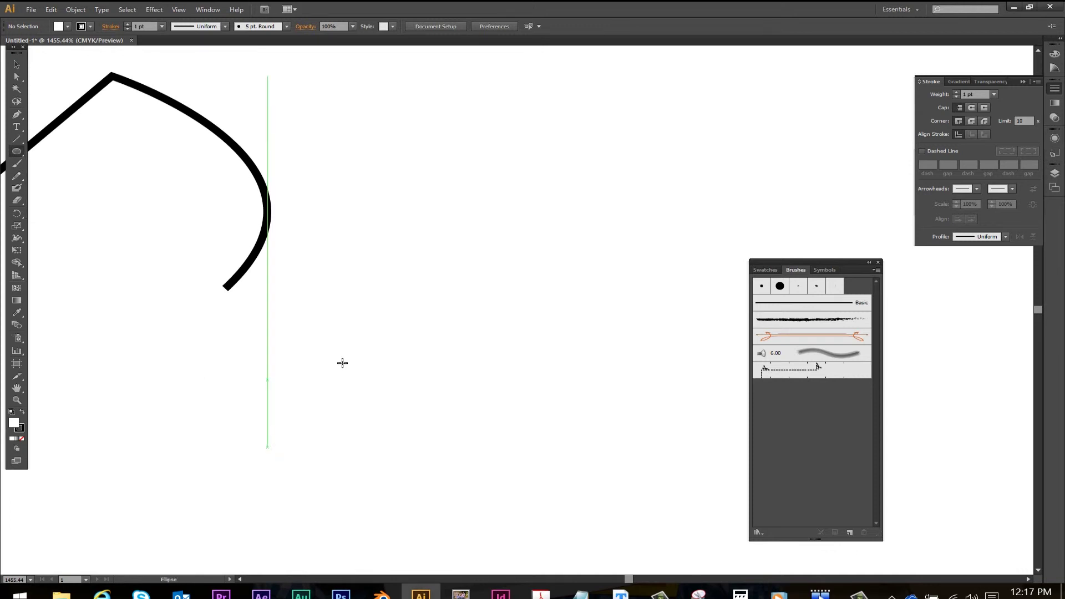
pyautogui.moveTo(431, 367); pyautogui.dragTo(497, 447)
# Step: Draw a long rectangle whose bottom-left corner starts exactly at the circle's rightmost anchor
pyautogui.moveTo(553, 377); pyautogui.dragTo(405, 372)
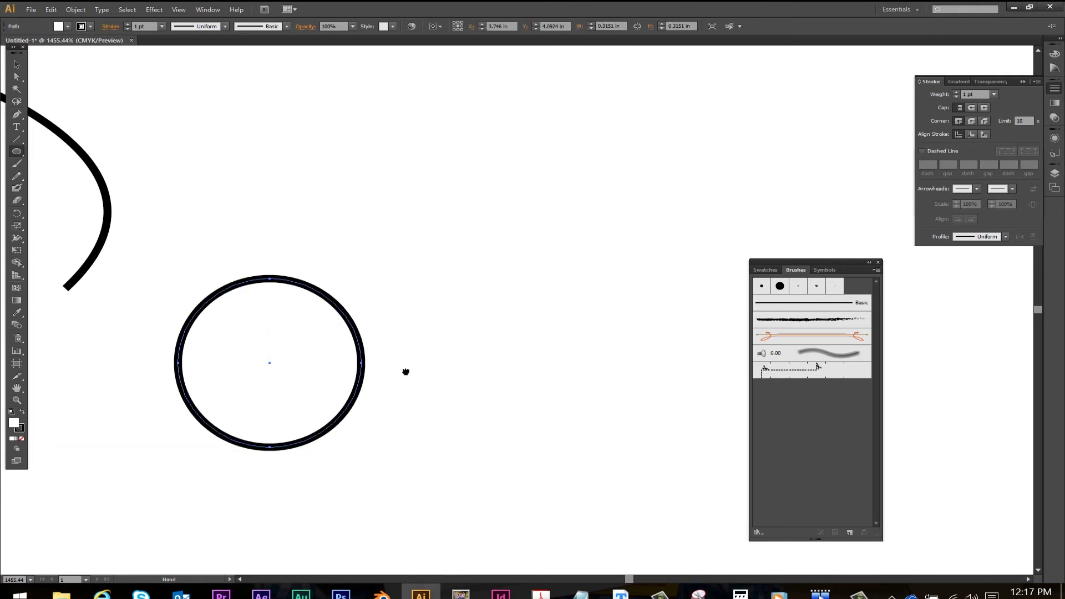
pyautogui.moveTo(20, 152); pyautogui.dragTo(53, 155)
pyautogui.moveTo(361, 363); pyautogui.dragTo(699, 270)
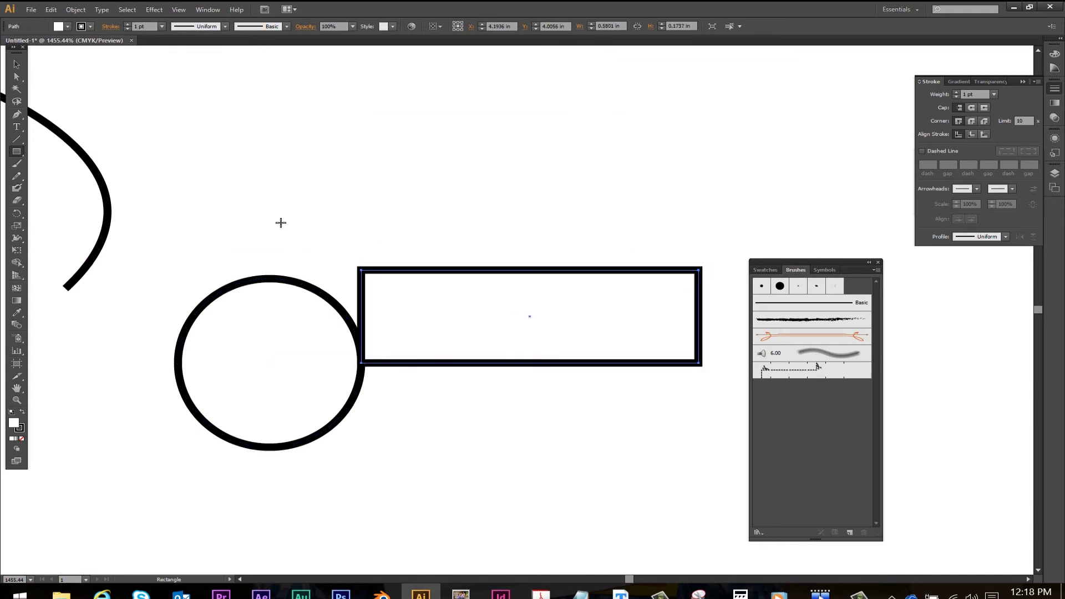
pyautogui.click(17, 76)
# Step: Delete the rectangle's two top anchors, leaving only a straight bottom line
pyautogui.click(158, 107)
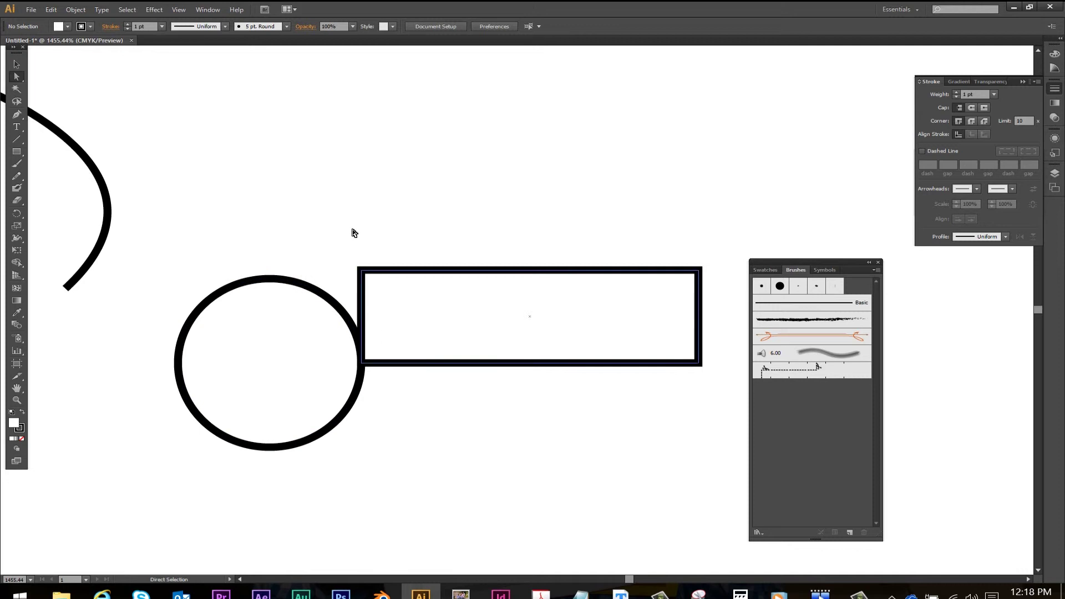
pyautogui.moveTo(348, 239); pyautogui.dragTo(417, 291)
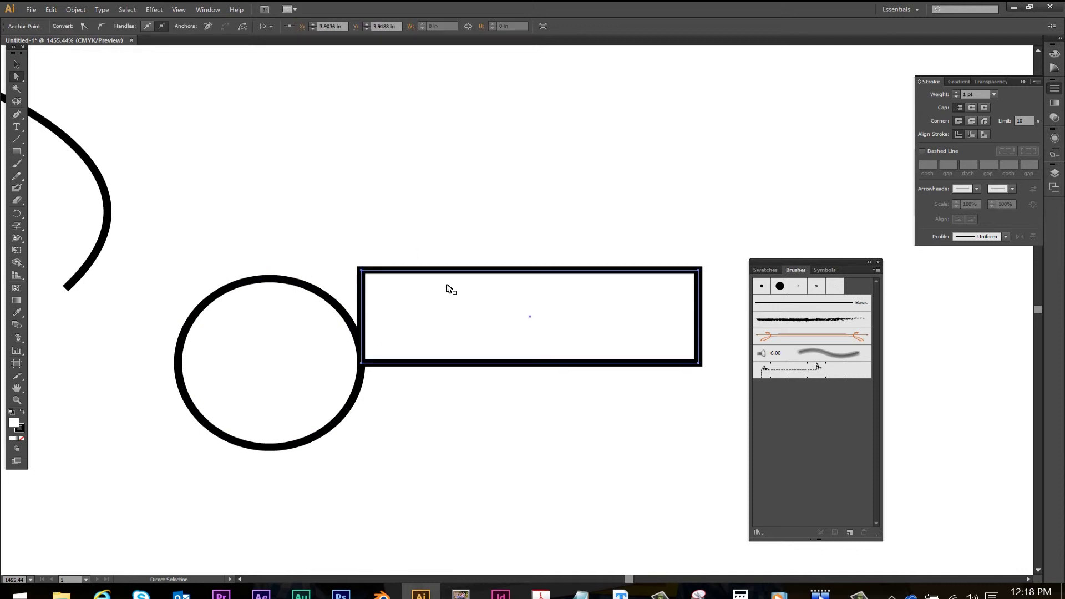
pyautogui.press('Delete')
pyautogui.moveTo(636, 237); pyautogui.dragTo(722, 280)
pyautogui.press('Delete')
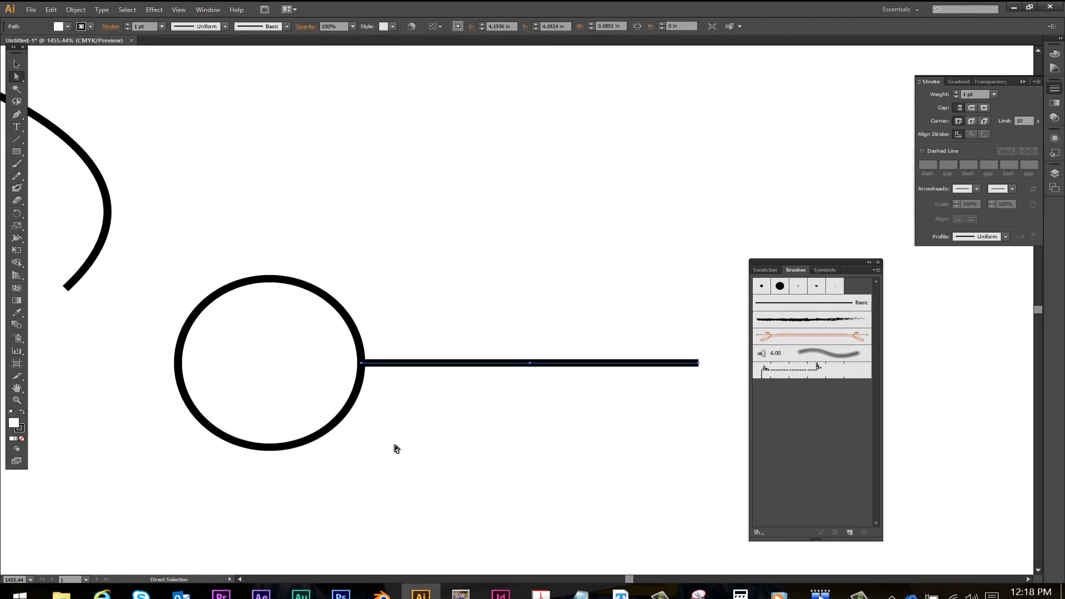
pyautogui.click(383, 447)
# Step: Delete the circle's bottom anchor to leave an upper half-arc, then zoom into the junction
pyautogui.click(271, 447)
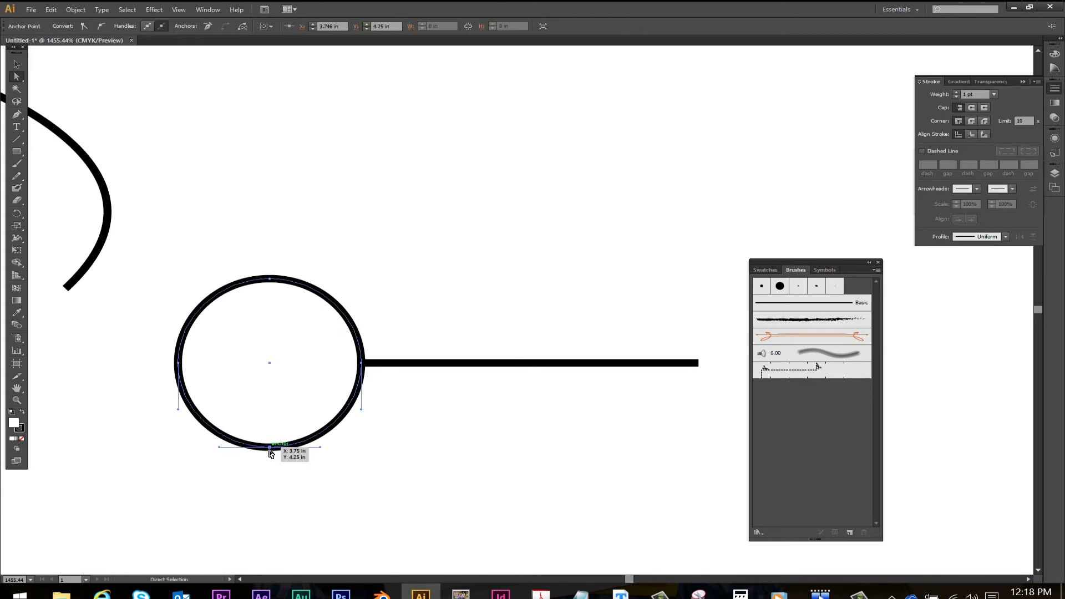
pyautogui.press('Delete')
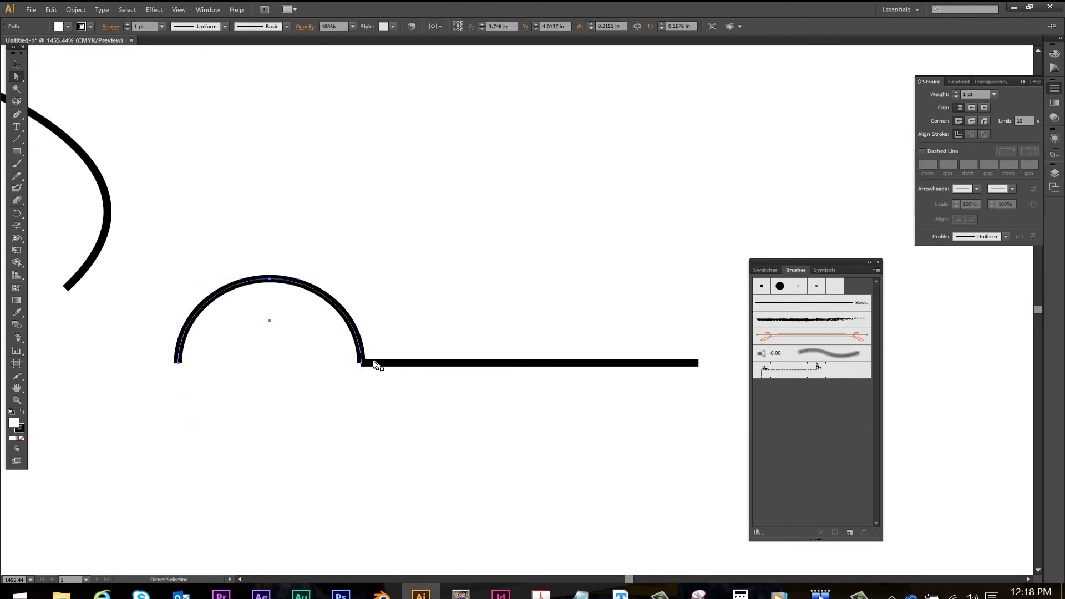
pyautogui.moveTo(383, 352); pyautogui.dragTo(352, 369)
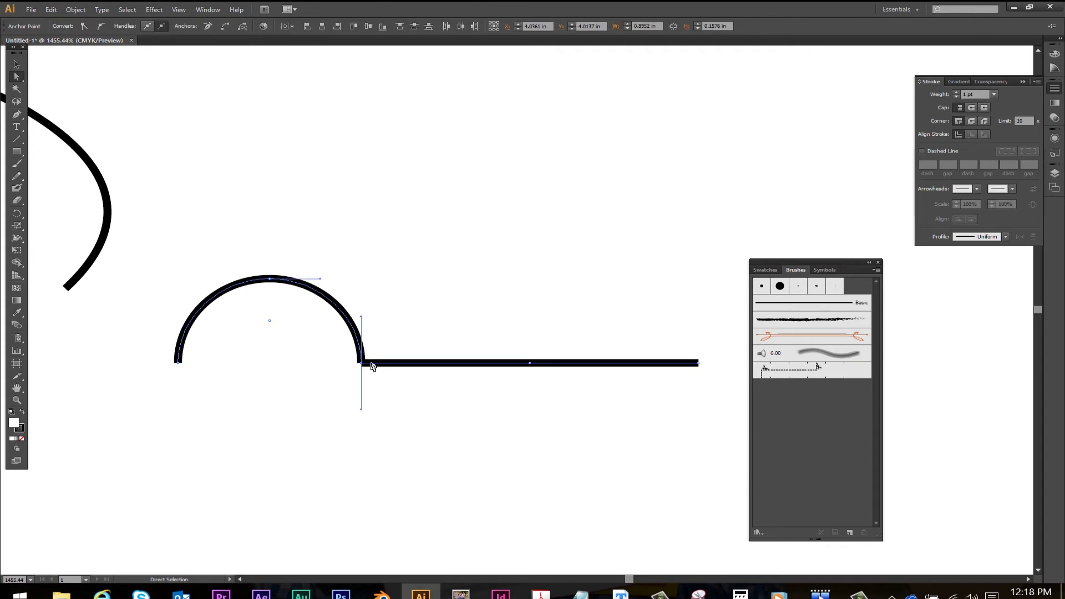
pyautogui.press('z')
pyautogui.moveTo(348, 348); pyautogui.dragTo(382, 380)
pyautogui.moveTo(535, 367); pyautogui.dragTo(300, 375)
# Step: Switch the view to Outline mode so paths show as thin outlines
pyautogui.click(16, 65)
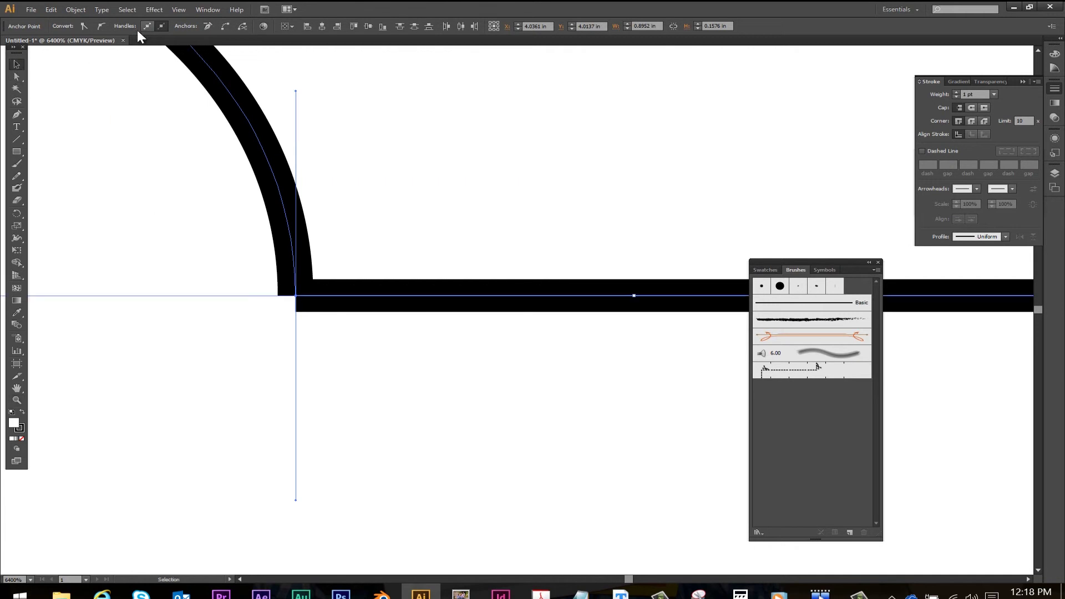
pyautogui.click(178, 7)
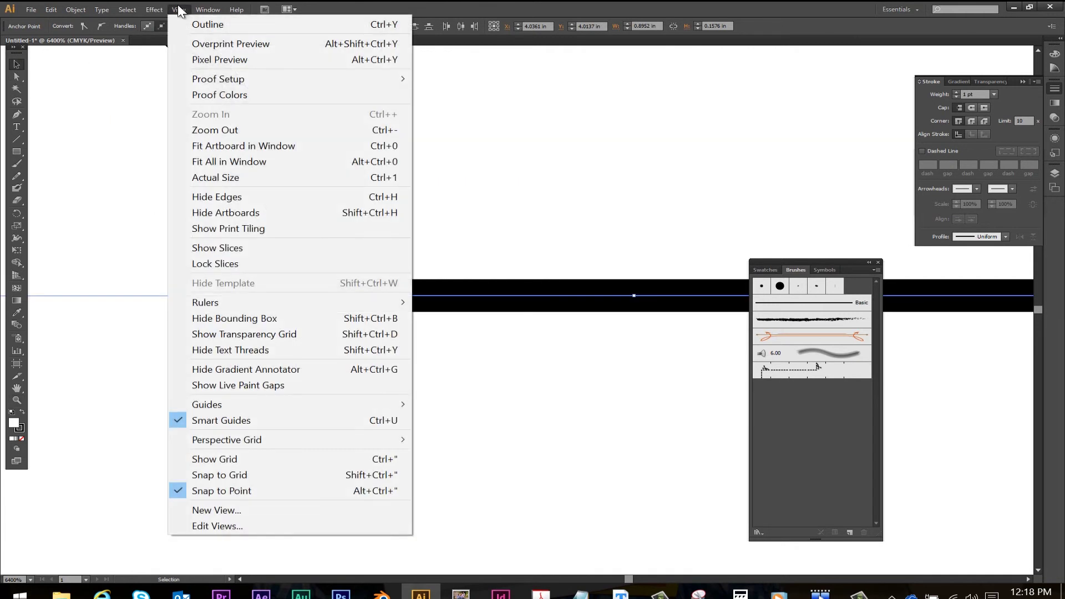
pyautogui.click(205, 25)
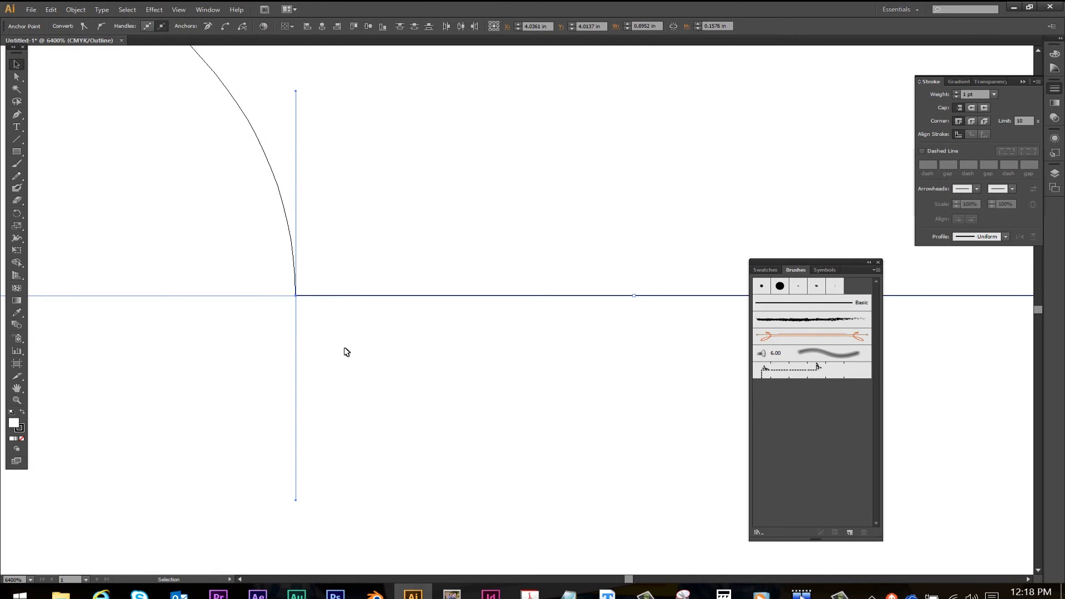
pyautogui.click(252, 284)
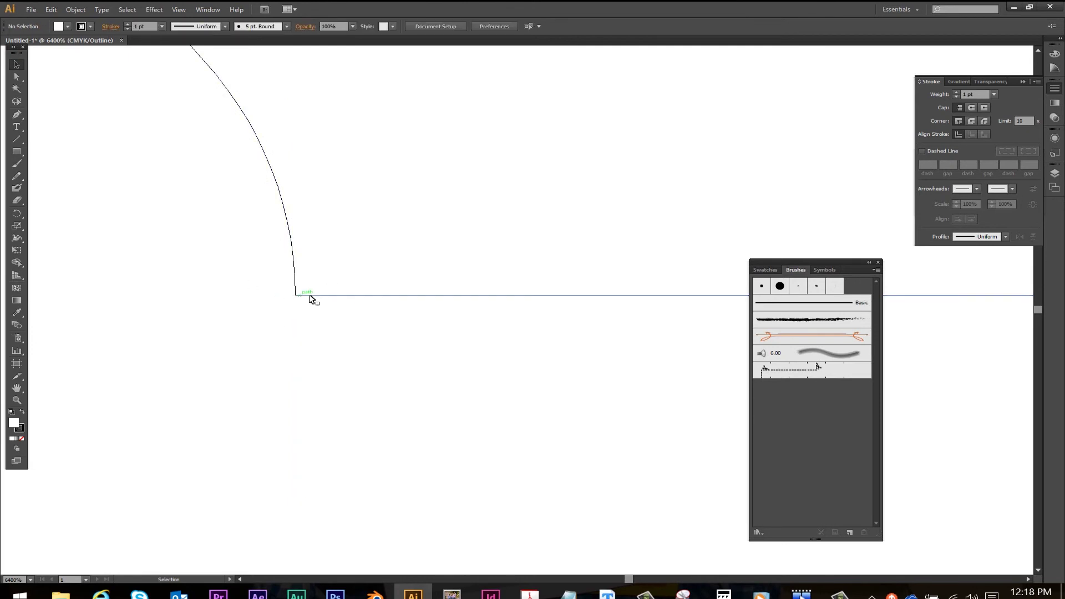
# Step: Average the arc's end and the line's start anchors on both axes
pyautogui.click(12, 77)
pyautogui.moveTo(249, 345); pyautogui.dragTo(361, 252)
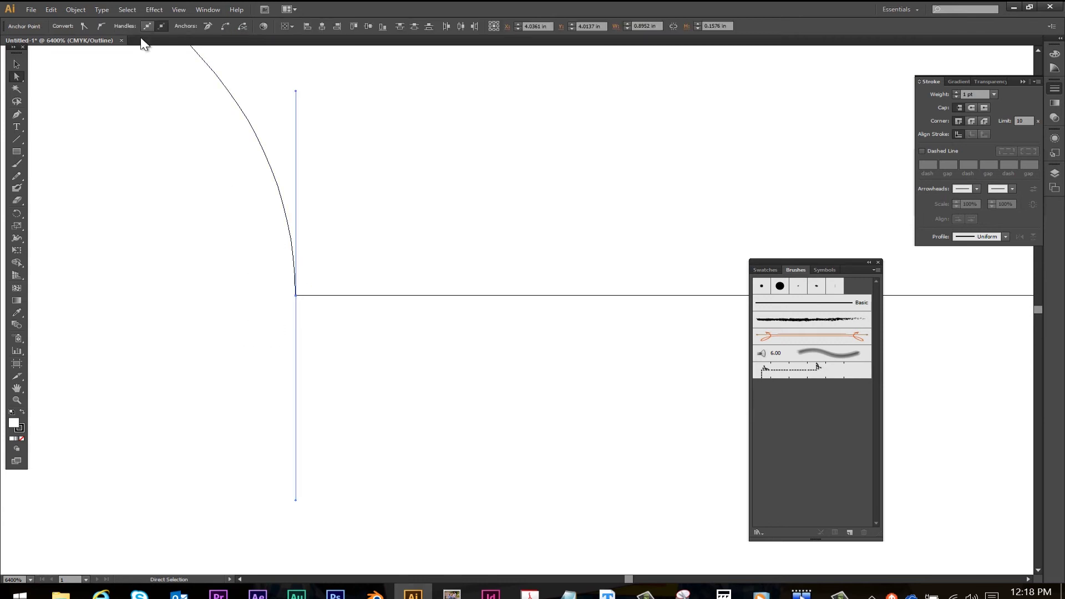
pyautogui.click(75, 10)
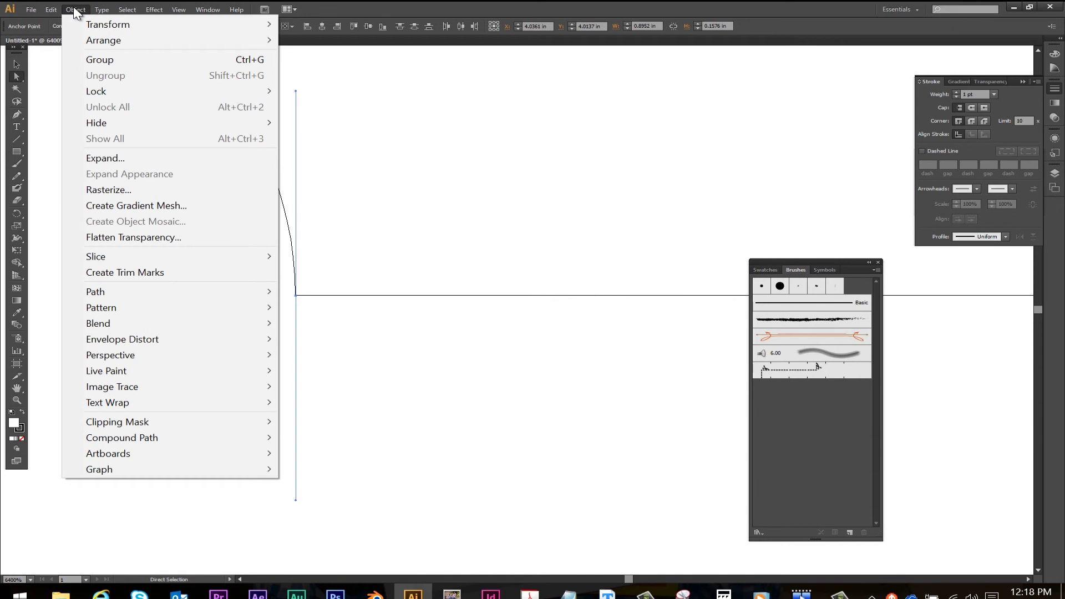
pyautogui.moveTo(135, 297)
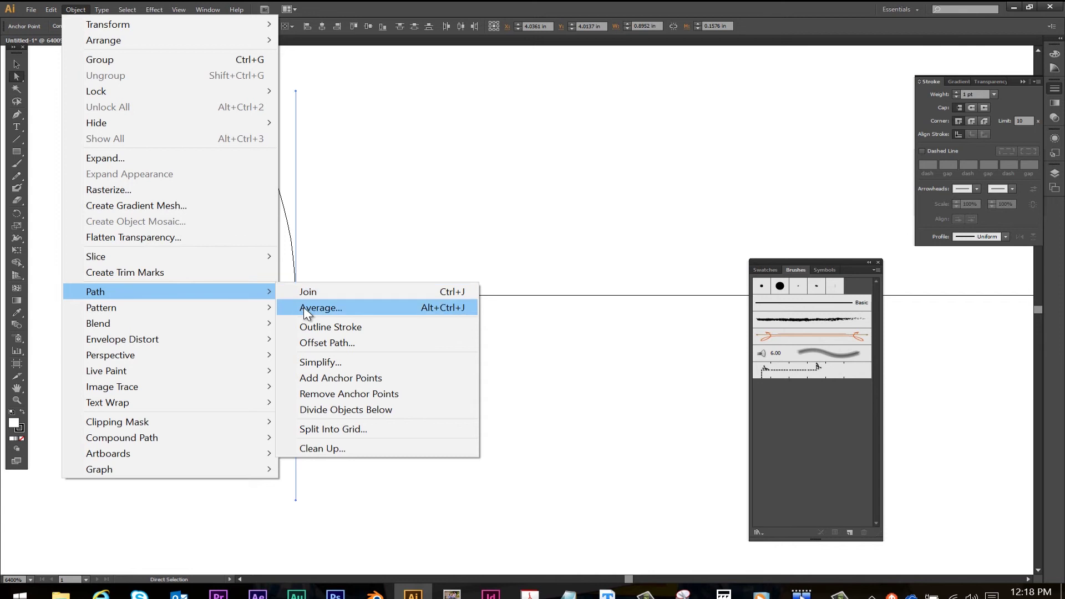
pyautogui.click(320, 308)
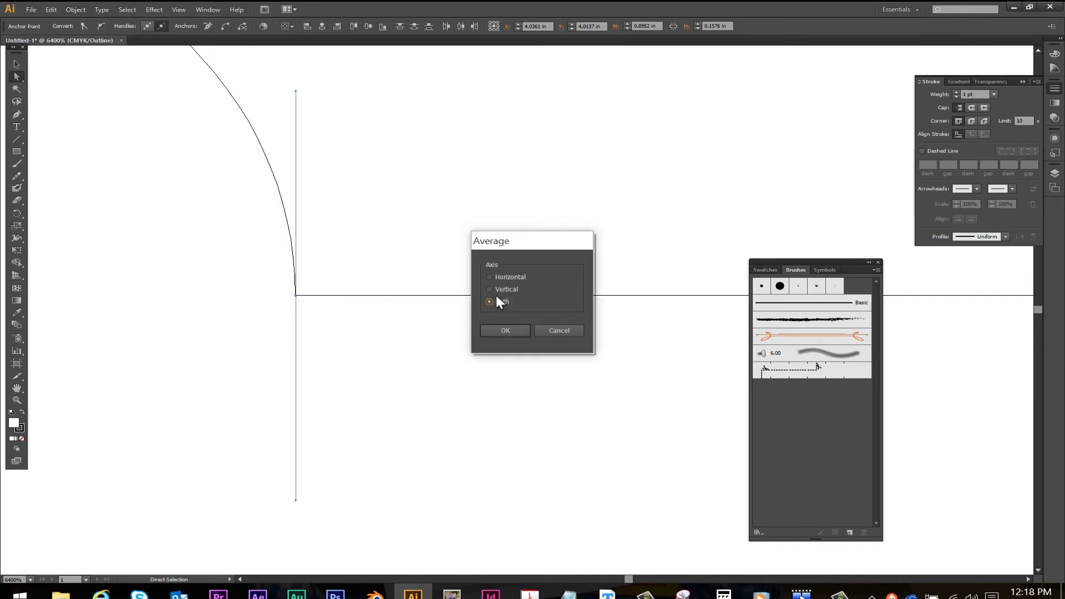
pyautogui.click(505, 332)
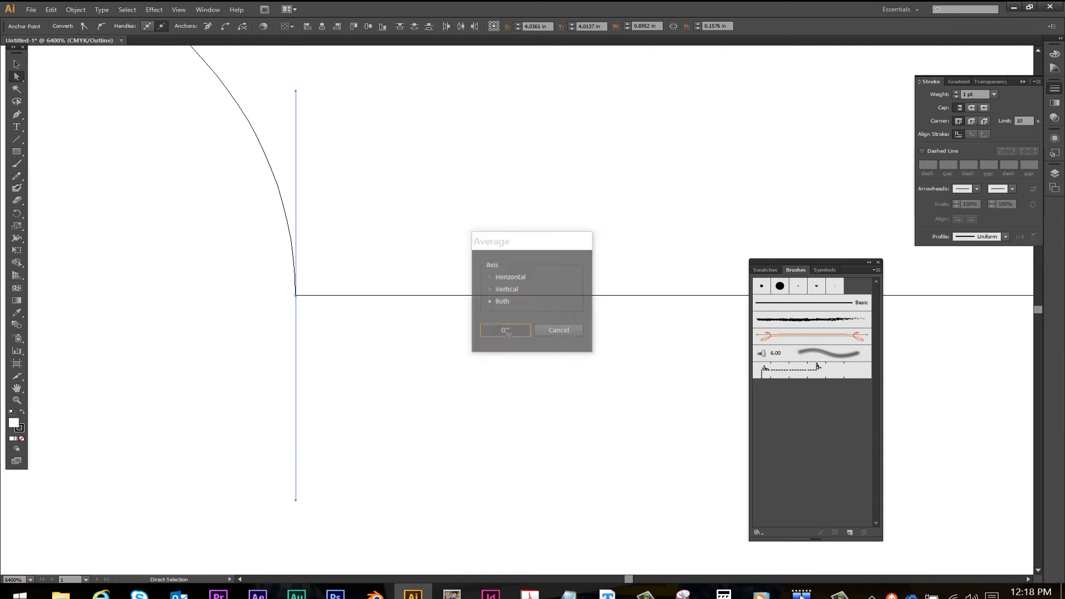
pyautogui.click(456, 309)
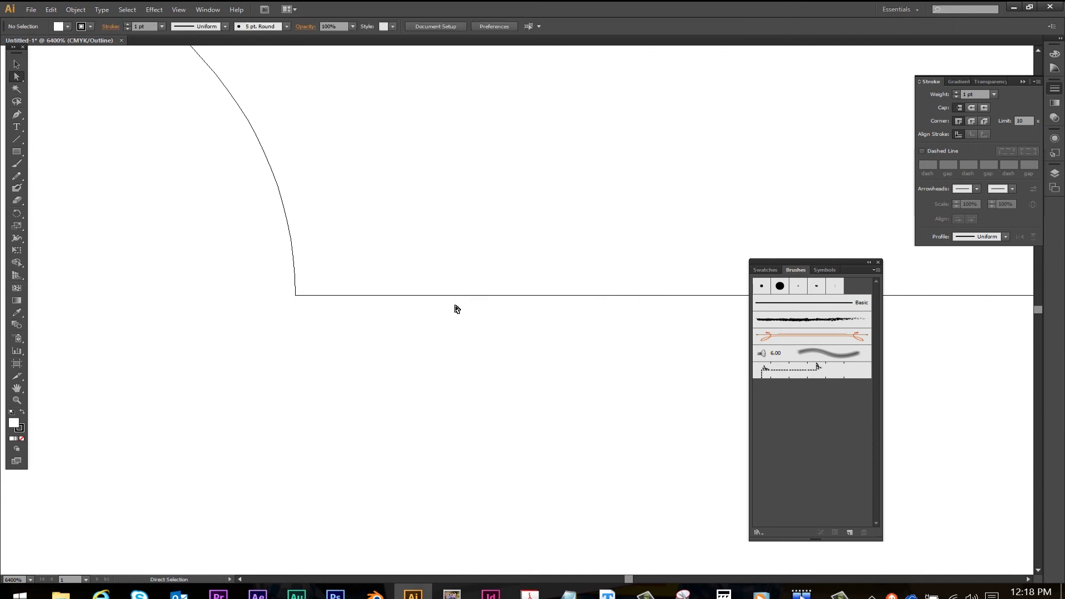
pyautogui.click(179, 10)
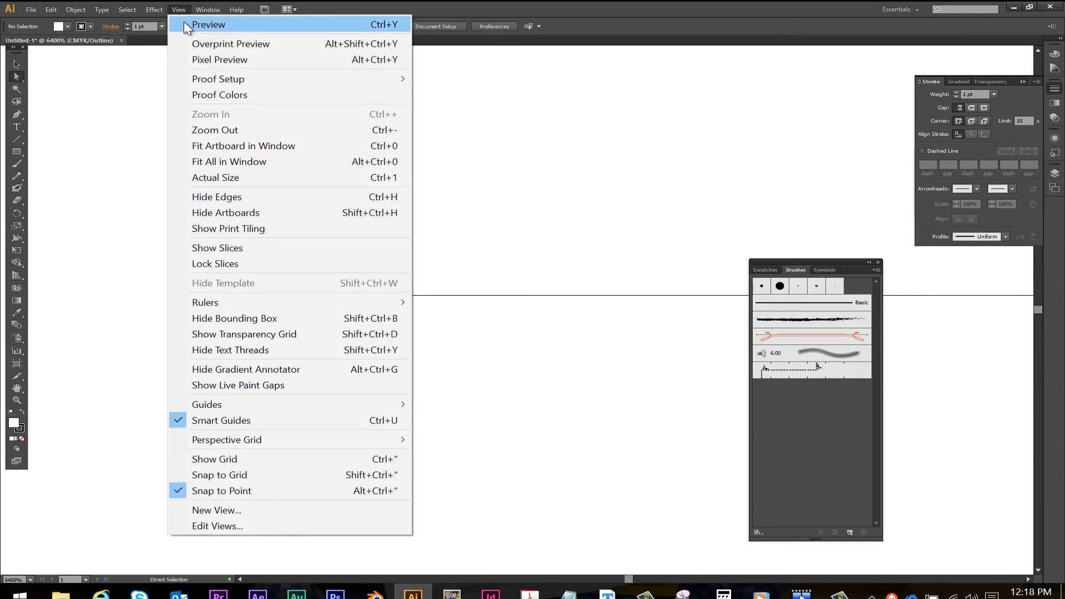
# Step: Return to Preview mode and delete the stray vertical segment at the corner
pyautogui.click(209, 24)
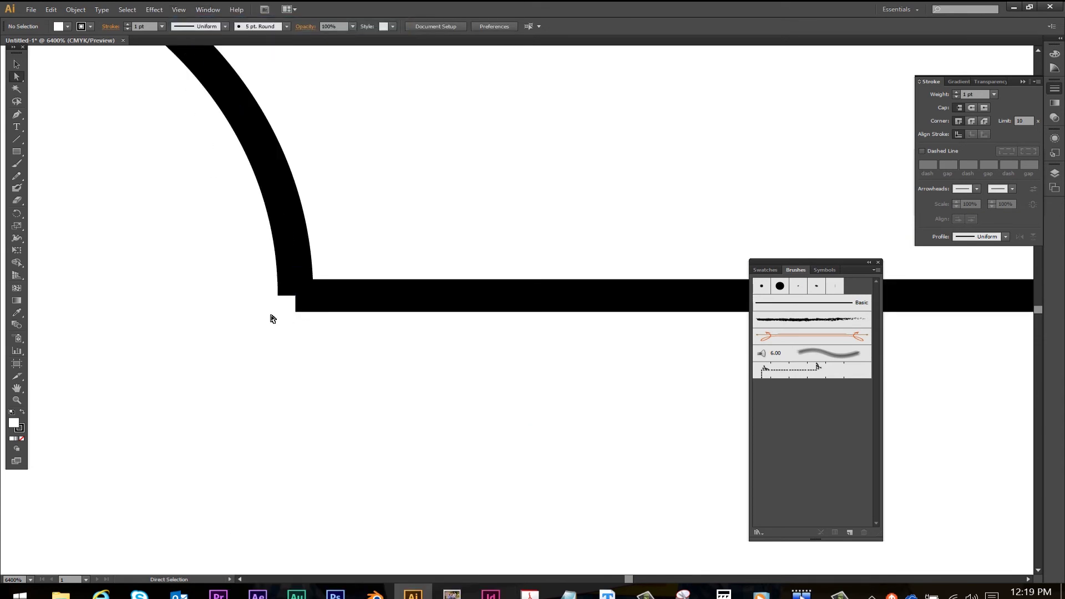
pyautogui.moveTo(272, 320); pyautogui.dragTo(359, 248)
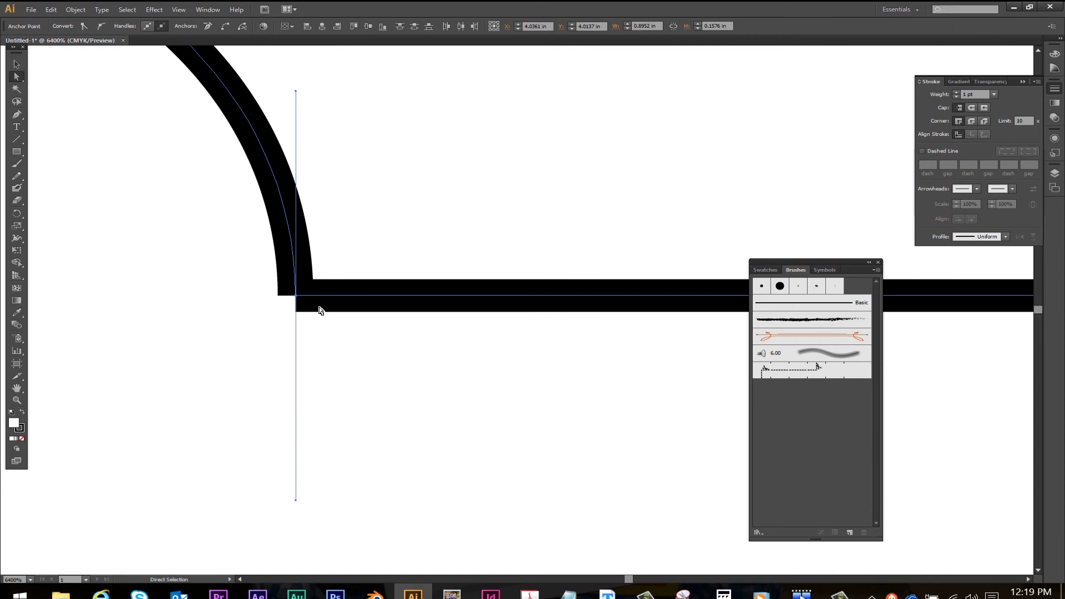
pyautogui.click(295, 319)
pyautogui.press('v')
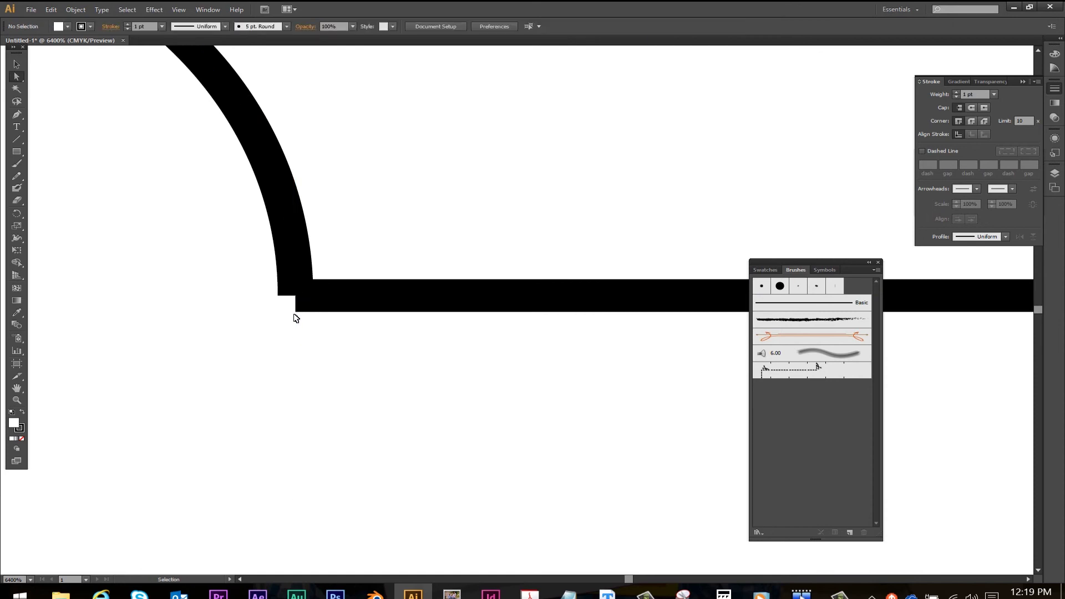
pyautogui.click(295, 315)
pyautogui.click(295, 317)
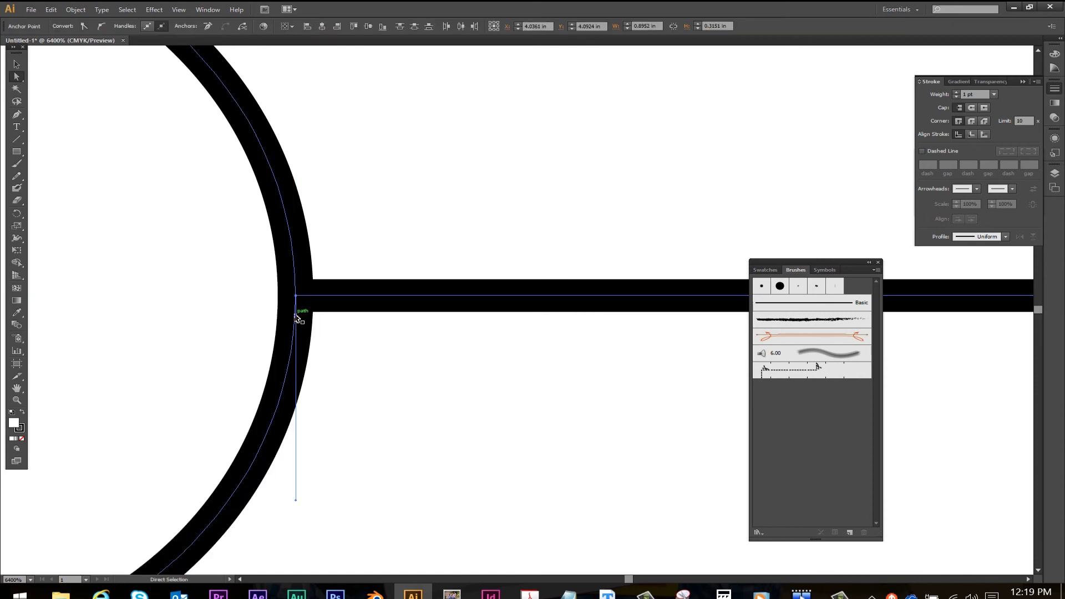
pyautogui.press('Delete')
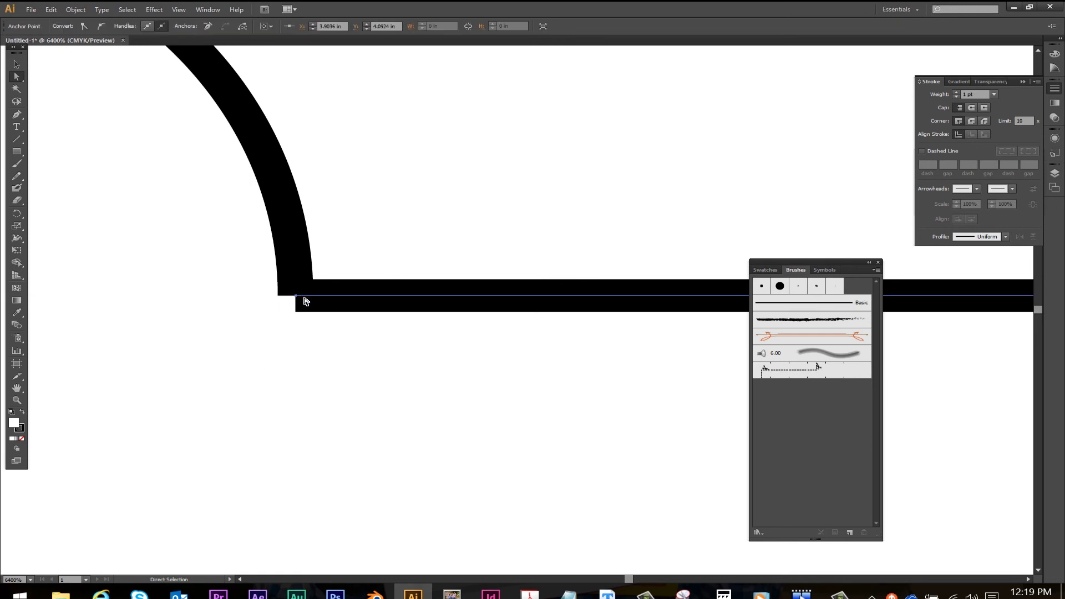
# Step: Nudge the bar's left end with arrow keys and test-move the arc, undoing that move
pyautogui.moveTo(304, 302); pyautogui.dragTo(305, 302)
pyautogui.press('Left')
pyautogui.press('Right')
pyautogui.press('Left')
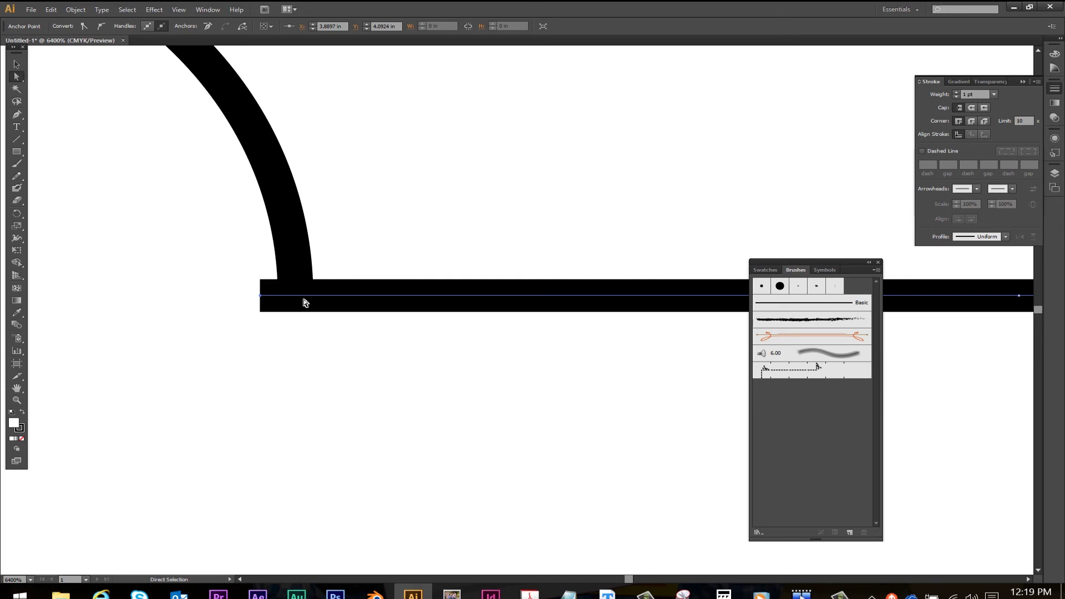
pyautogui.press('Right')
pyautogui.moveTo(227, 249); pyautogui.dragTo(356, 357)
pyautogui.hotkey('ctrl', 'z')
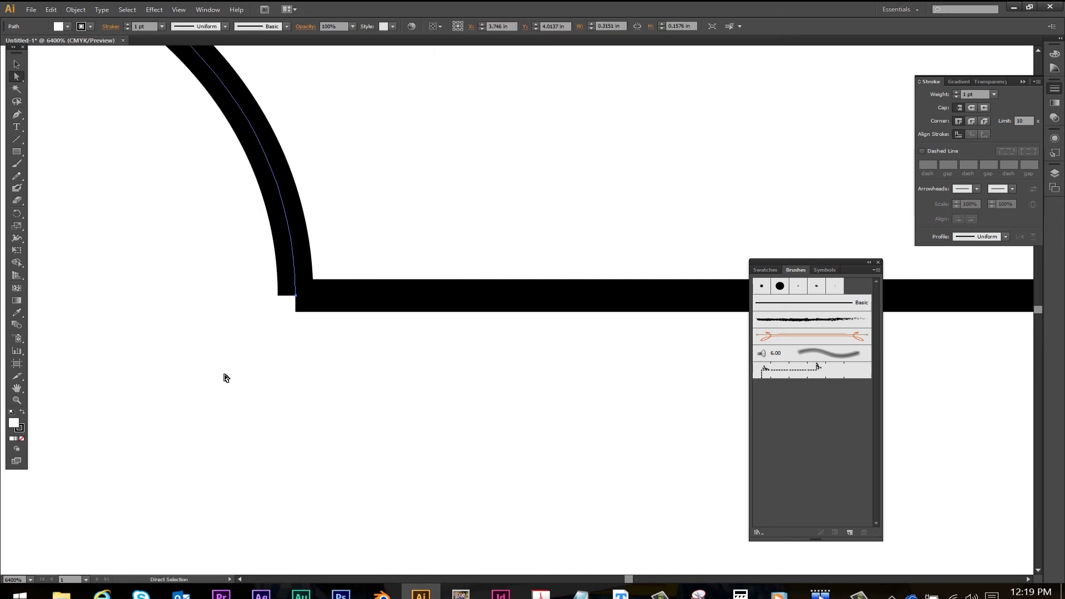
pyautogui.click(227, 388)
# Step: Join the two corner anchors with Object > Path > Join to merge arc and line
pyautogui.moveTo(227, 387); pyautogui.dragTo(392, 239)
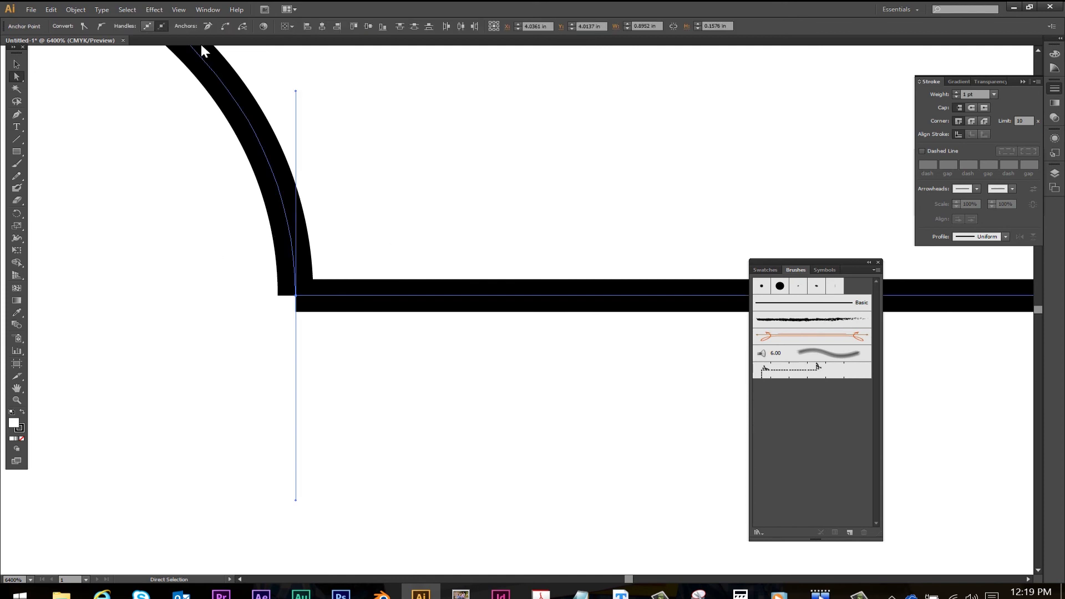
pyautogui.click(75, 9)
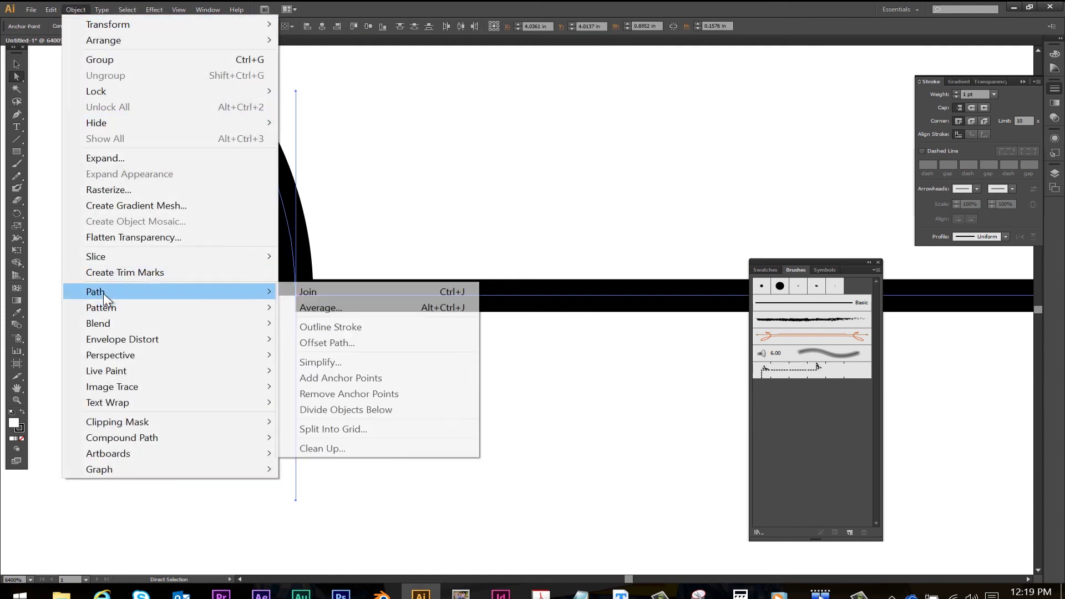
pyautogui.click(324, 295)
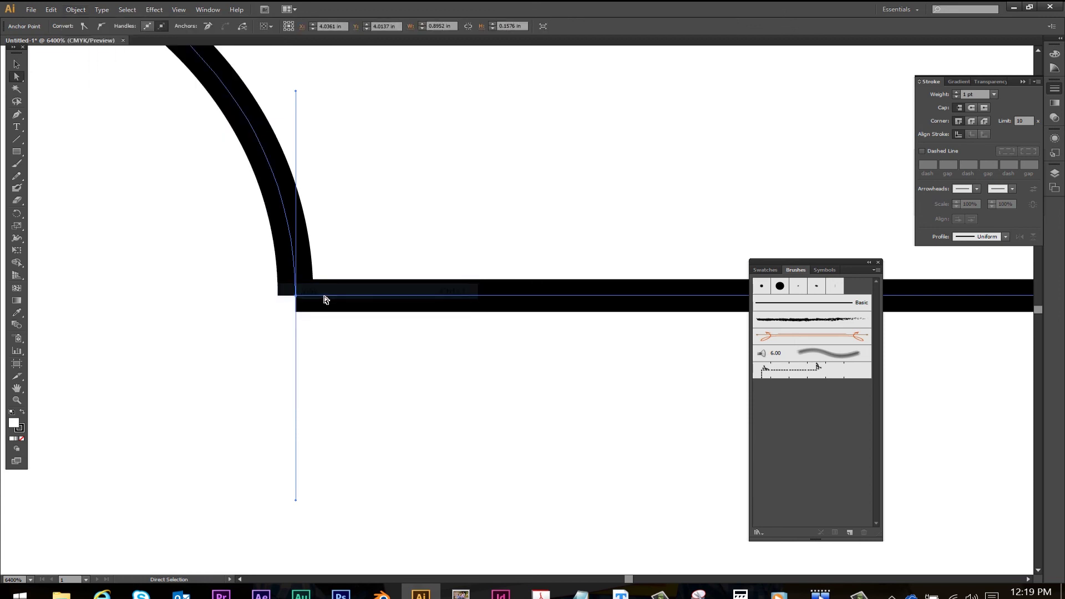
pyautogui.click(321, 336)
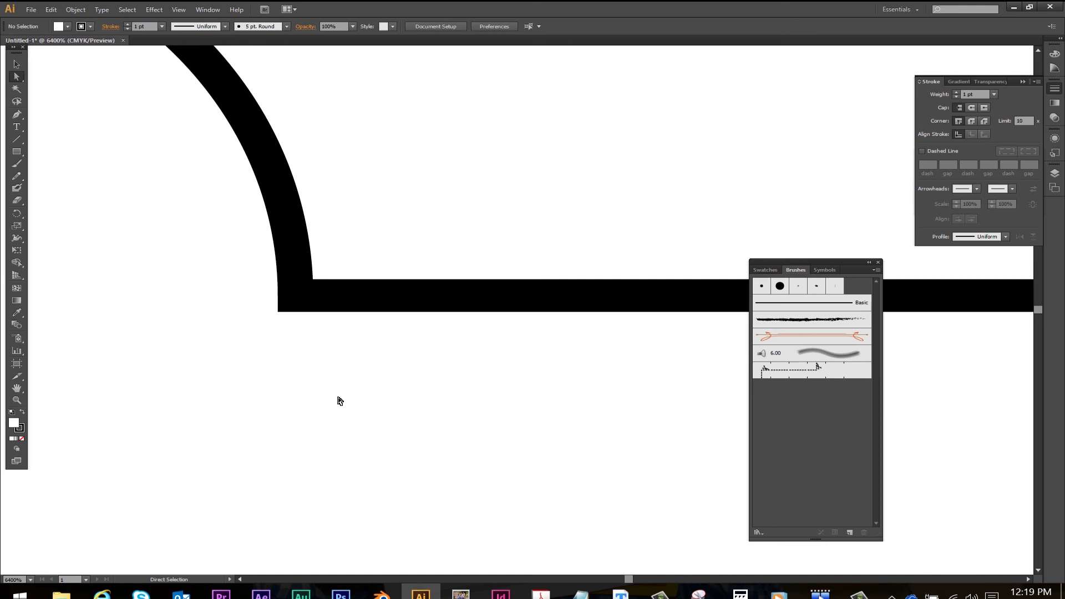
# Step: Fit the artboard with Ctrl+0, then zoom and pan to frame all four demo paths
pyautogui.hotkey('ctrl', '0')
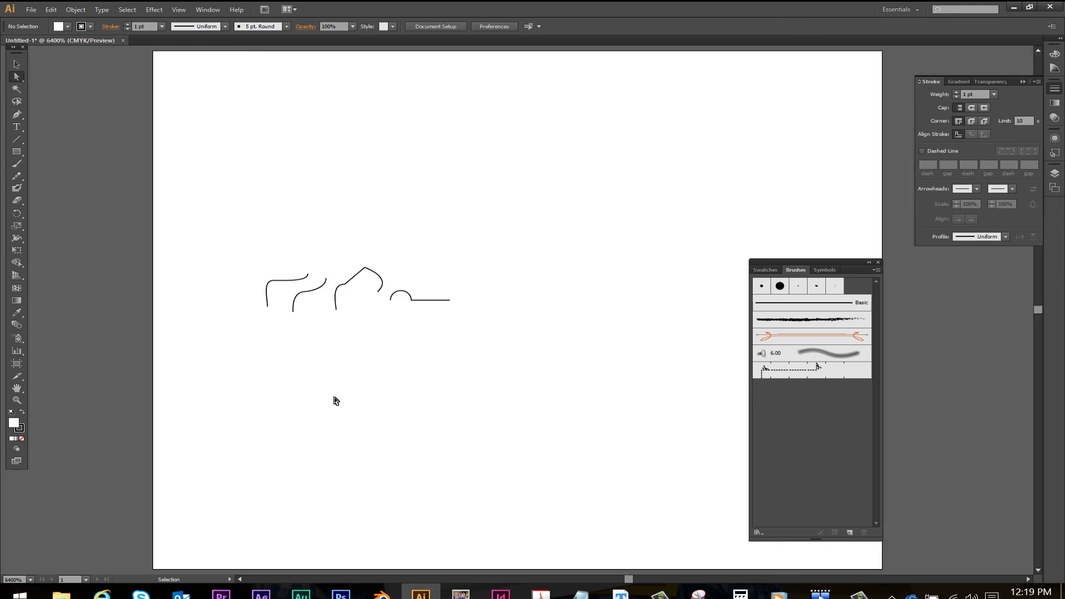
pyautogui.press('z')
pyautogui.moveTo(239, 242); pyautogui.dragTo(512, 334)
pyautogui.moveTo(574, 398); pyautogui.dragTo(532, 249)
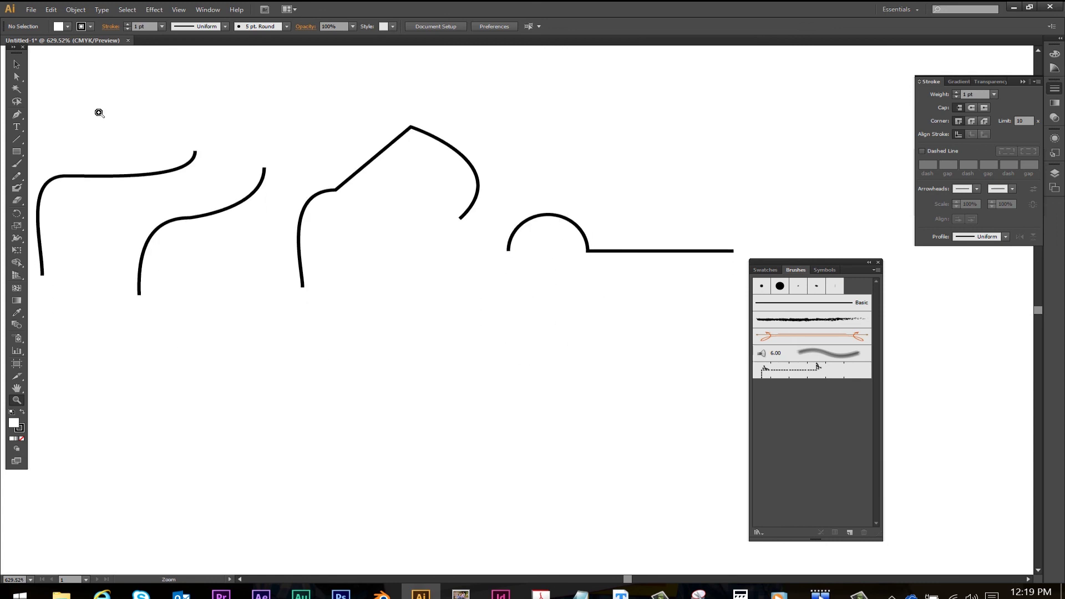